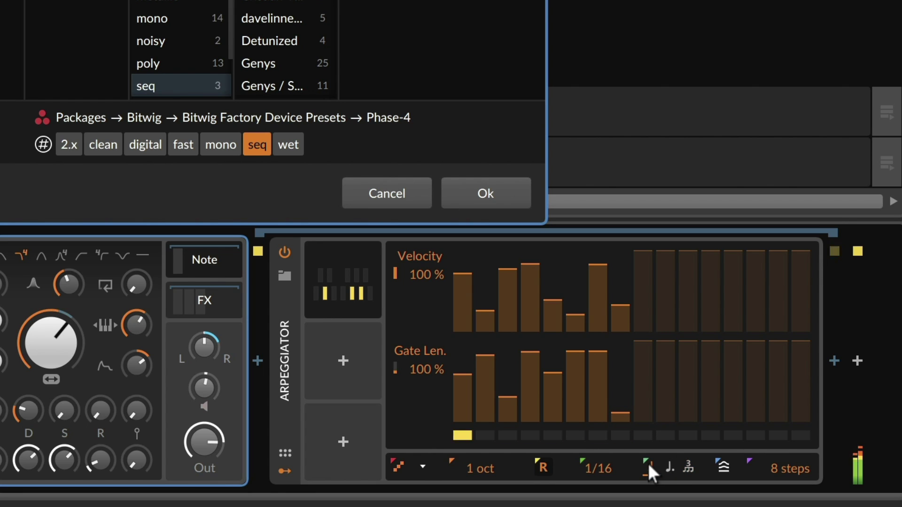
Adjust the arpeggiator rate, set its range to 2 octaves, and cycle through its play patterns
drag(599, 467, 599, 475)
mouse_move(462, 462)
mouse_down()
mouse_move(462, 452)
mouse_move(462, 461)
mouse_up()
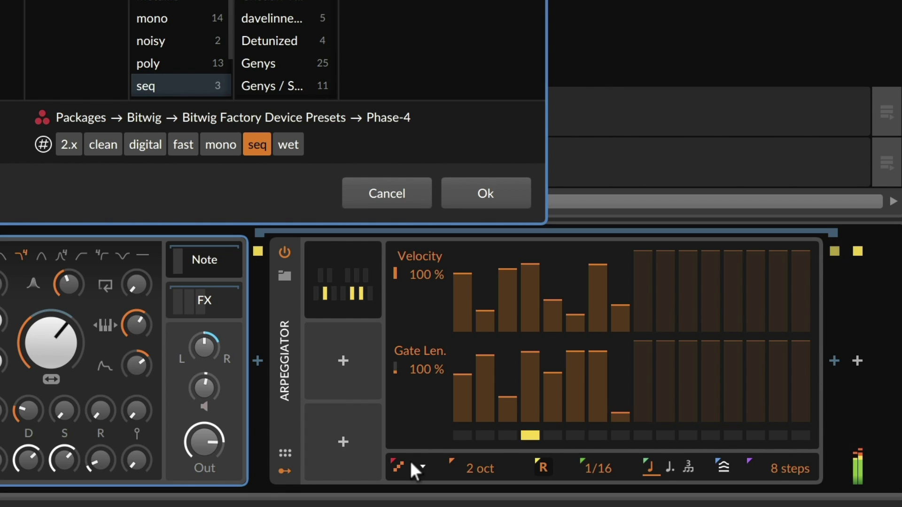
scroll(414, 470, down, 1)
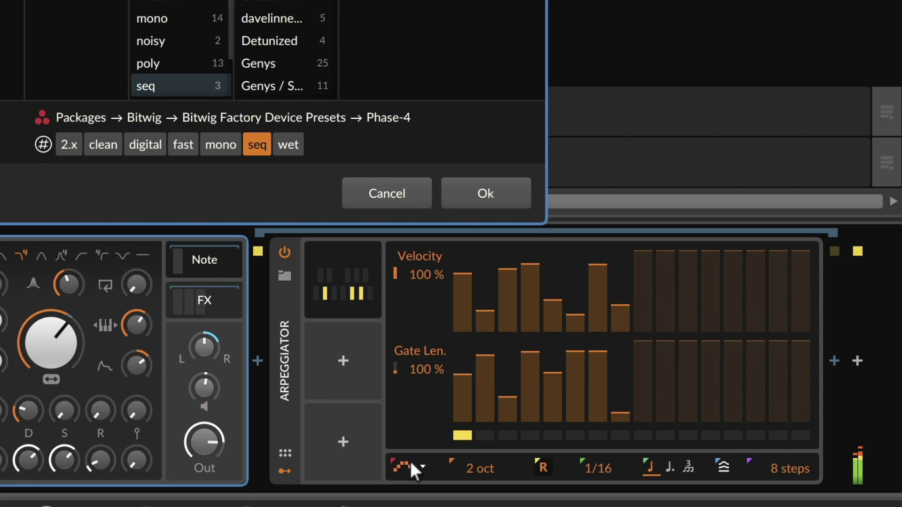
scroll(410, 461, down, 1)
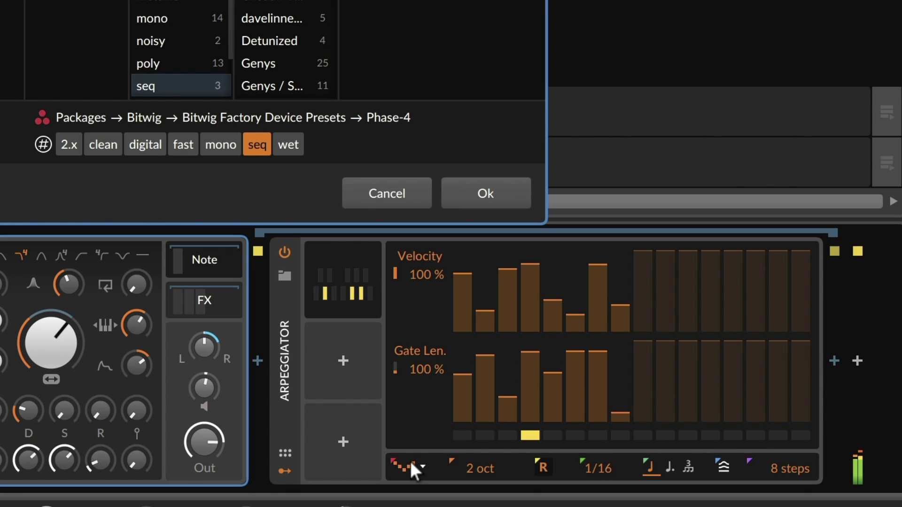
scroll(410, 461, down, 1)
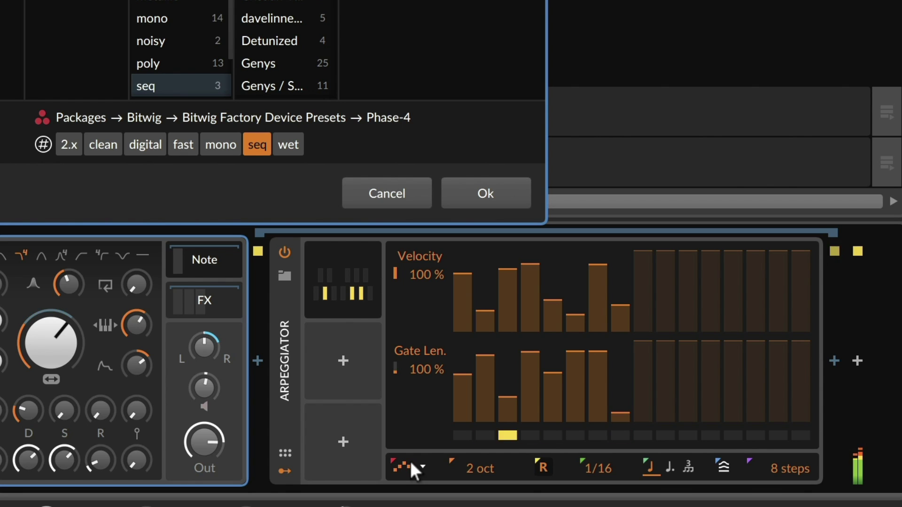
scroll(412, 464, down, 1)
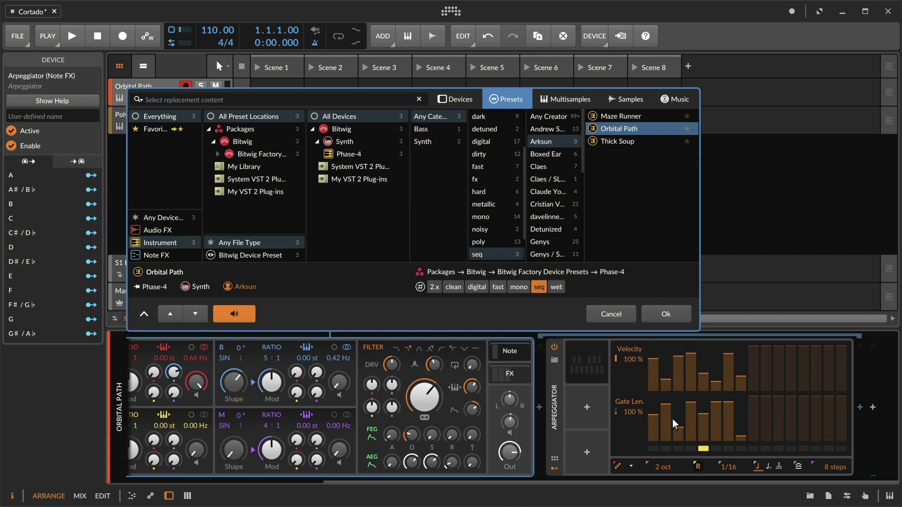
Accept the Orbital Path preset and open the Poly Grid track's patch editor full-window
click(666, 314)
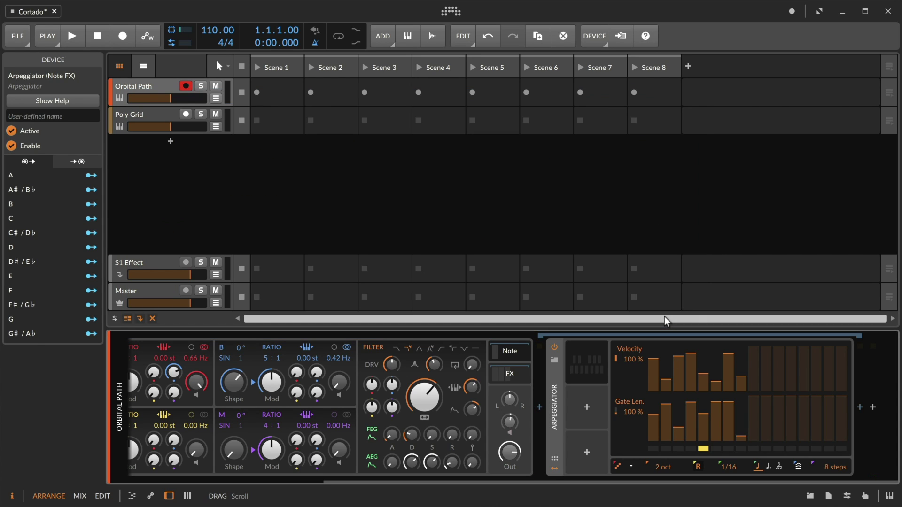
click(162, 115)
double_click(257, 384)
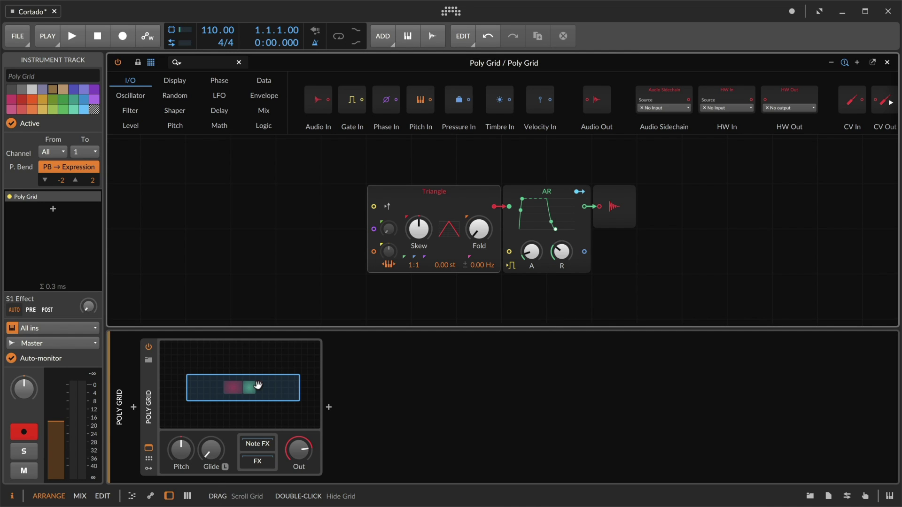
click(258, 386)
key(d)
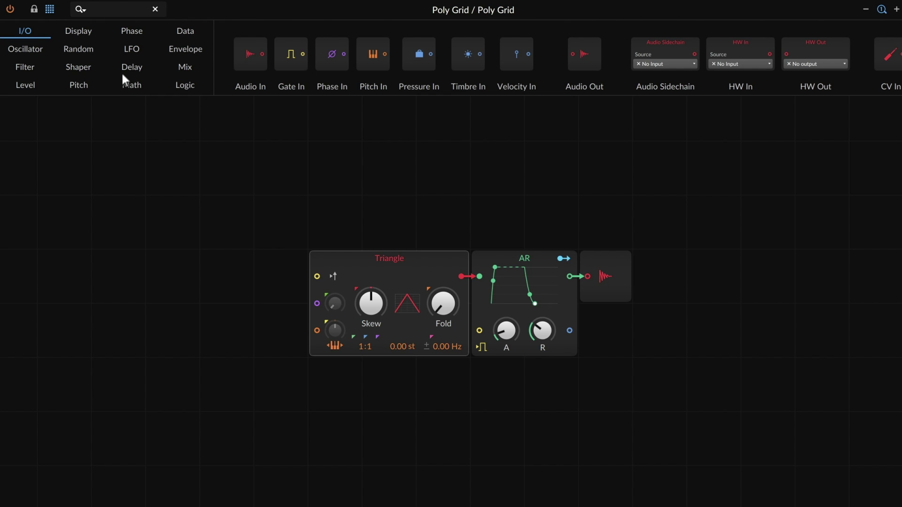
Place an LFO module left of the Triangle and cable it to the Triangle's pitch input
click(130, 48)
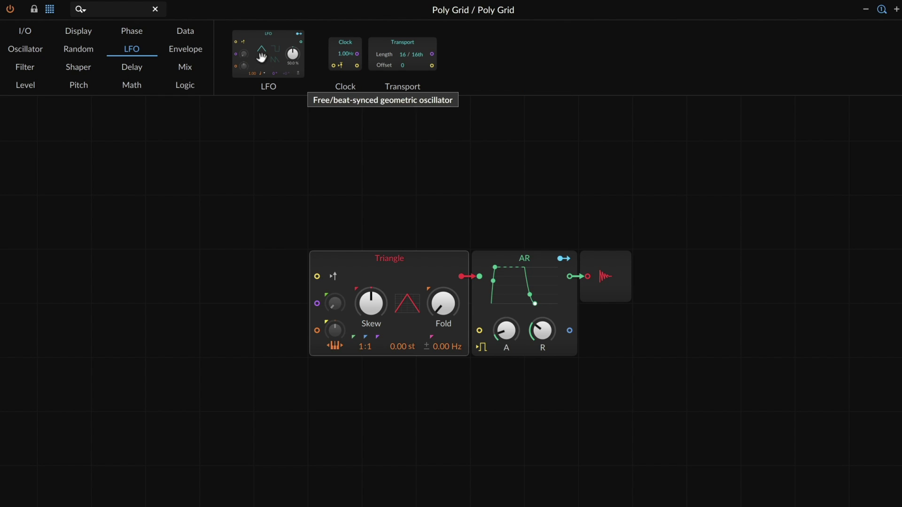
drag(164, 244, 63, 347)
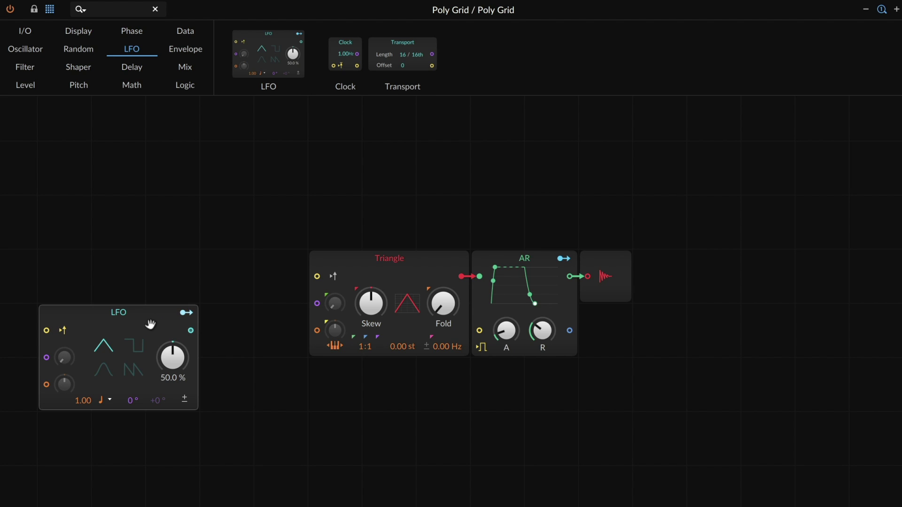
drag(191, 330, 318, 331)
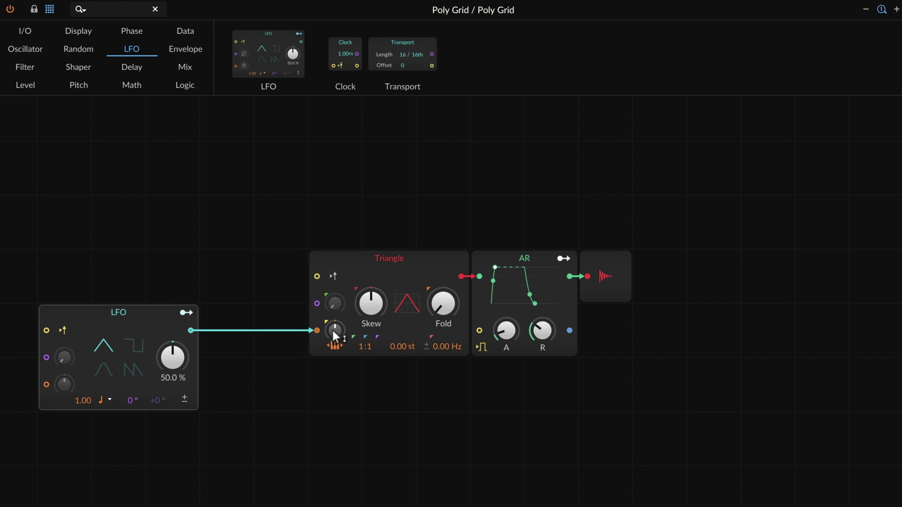
Raise the LFO's pitch modulation depth on the Triangle to about 12 st
click(336, 337)
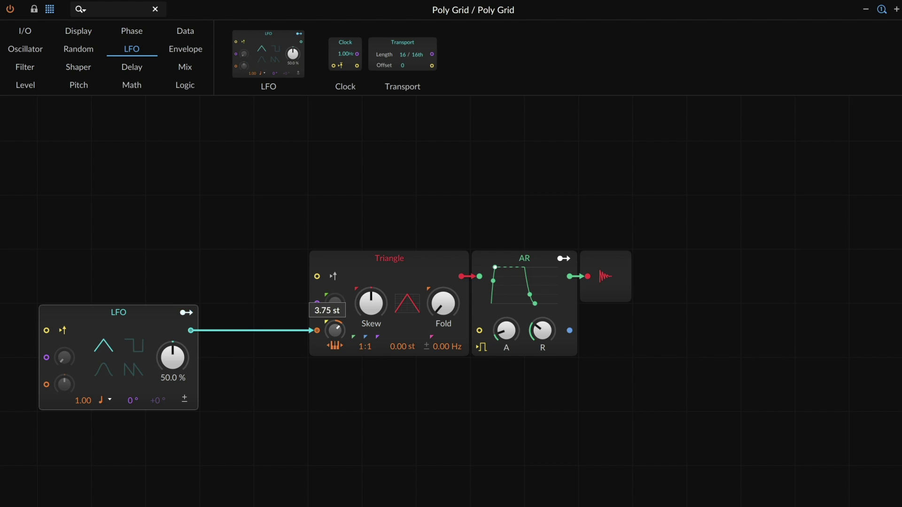
drag(335, 331, 335, 328)
drag(335, 331, 336, 337)
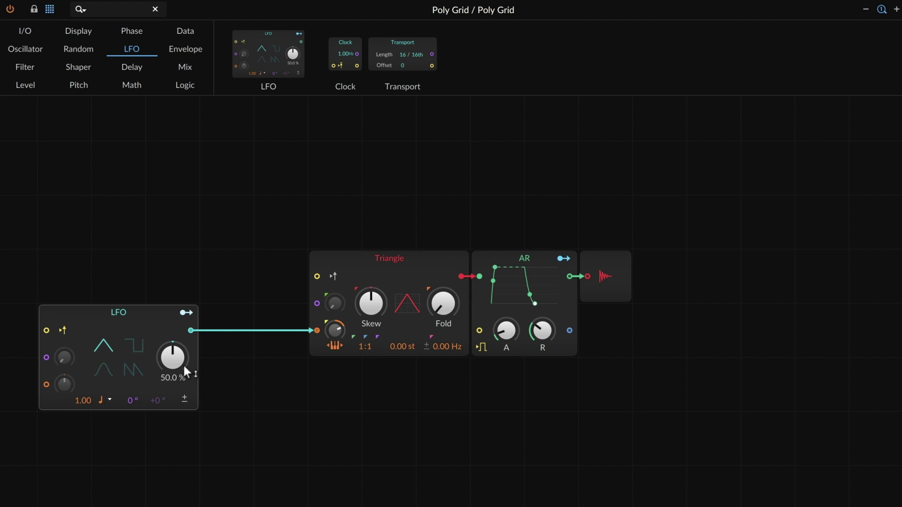
Switch the LFO waveform to sine and push the Triangle's pitch modulation depth much higher
click(140, 343)
click(112, 367)
drag(334, 333, 334, 325)
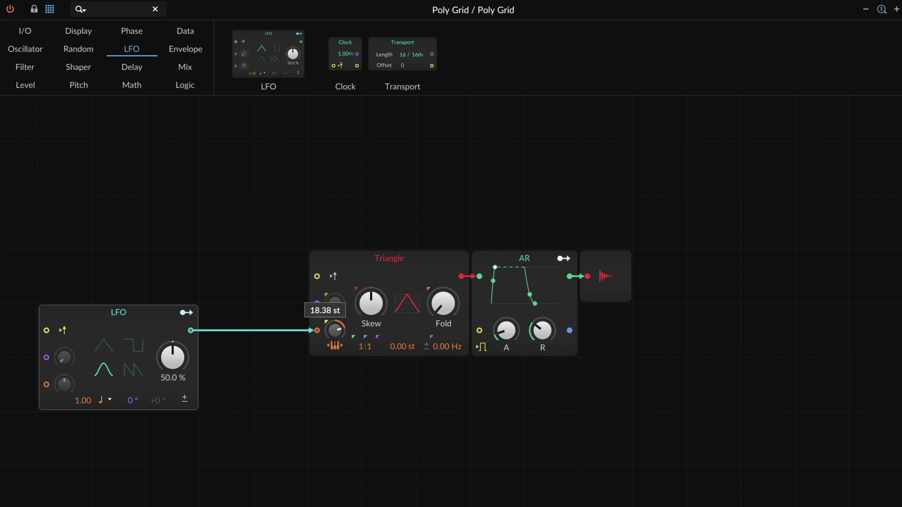
drag(334, 330, 335, 291)
Insert a Pitch Scaler (C3–C4, 0.00 to 12.00) on the cable between the LFO and Triangle
click(80, 84)
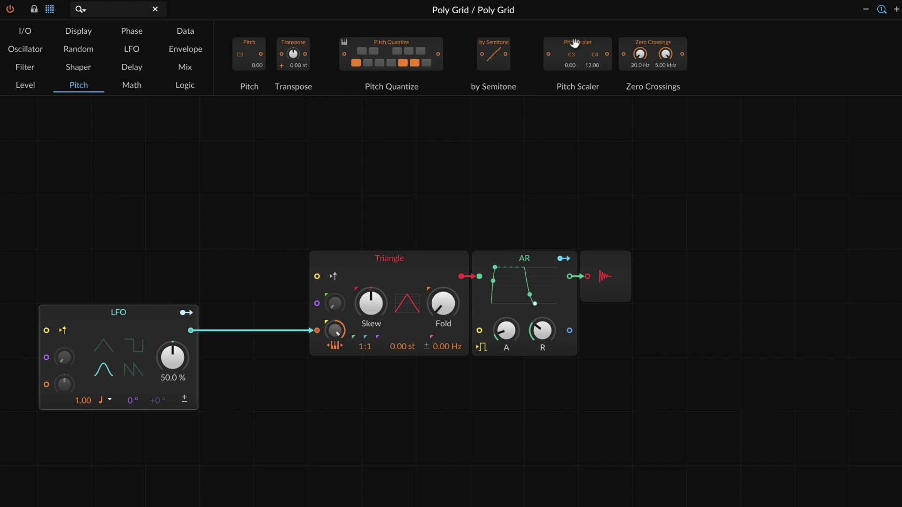
drag(575, 43, 191, 332)
drag(191, 332, 191, 331)
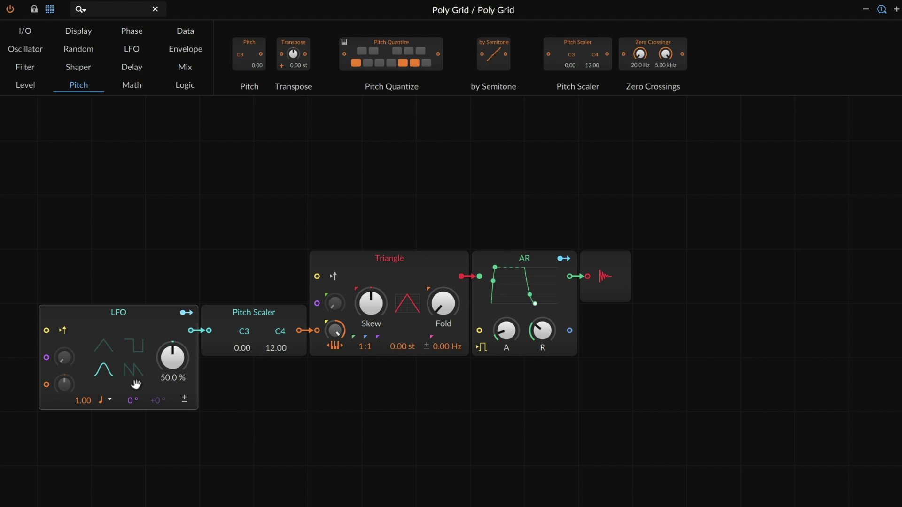
Set the LFO rate unit to Bar and insert a by Semitone quantizer before the Triangle
click(100, 400)
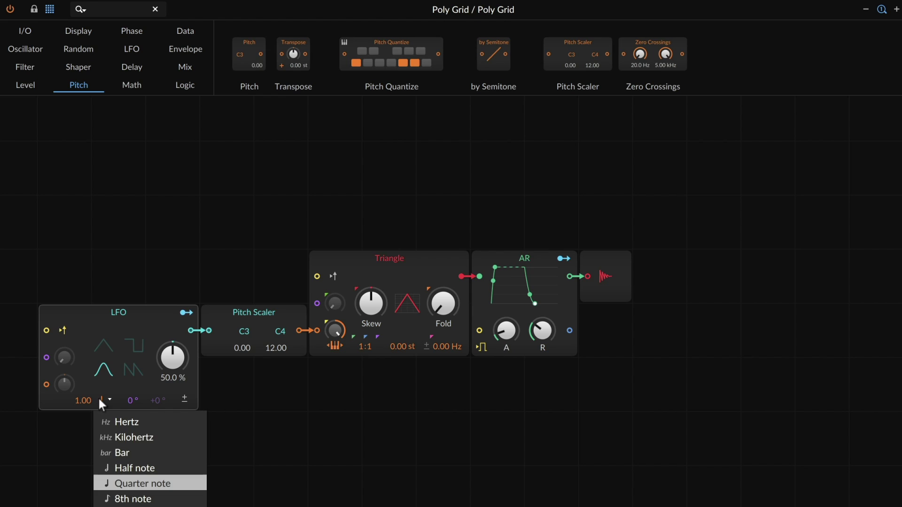
click(121, 452)
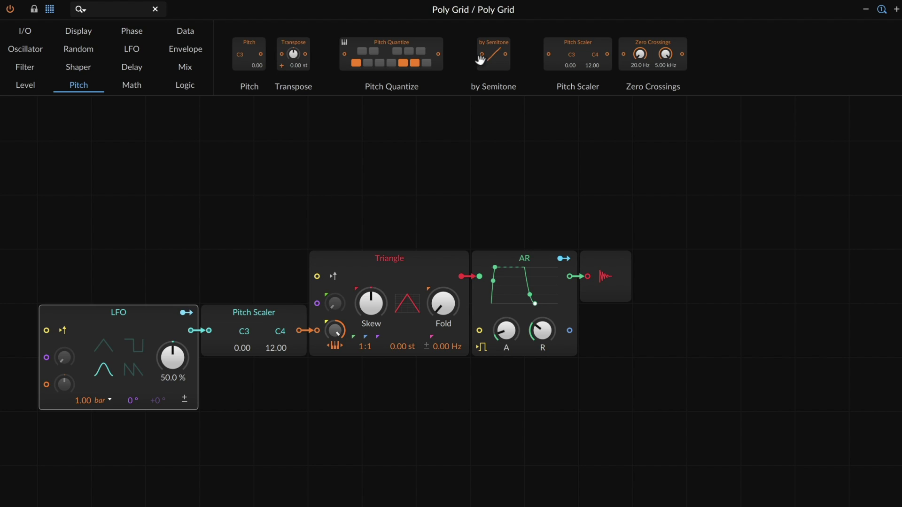
click(301, 332)
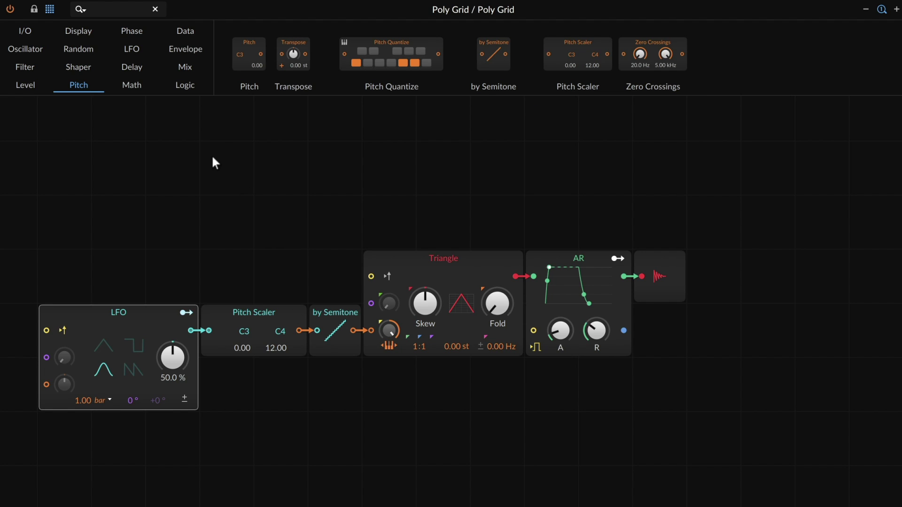
Place a widened Oscilloscope above the Triangle and feed it the Pitch Scaler signal
click(80, 30)
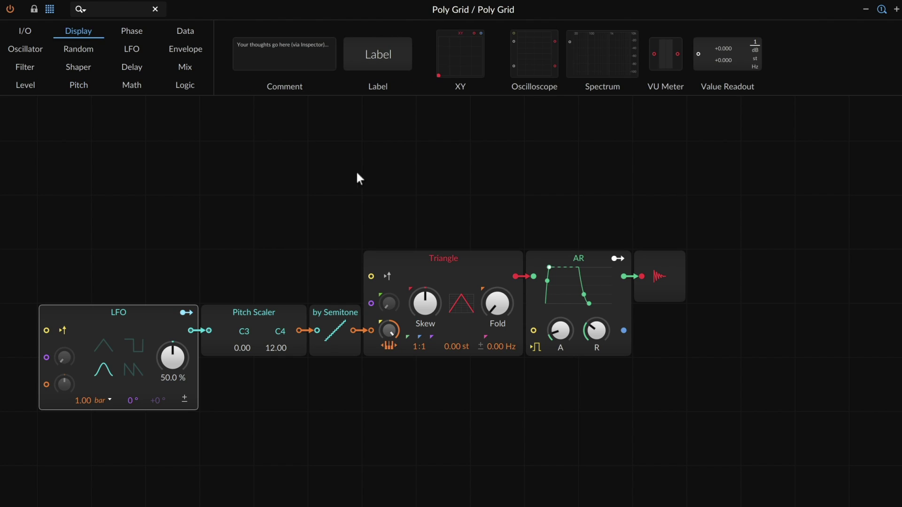
drag(517, 55, 393, 191)
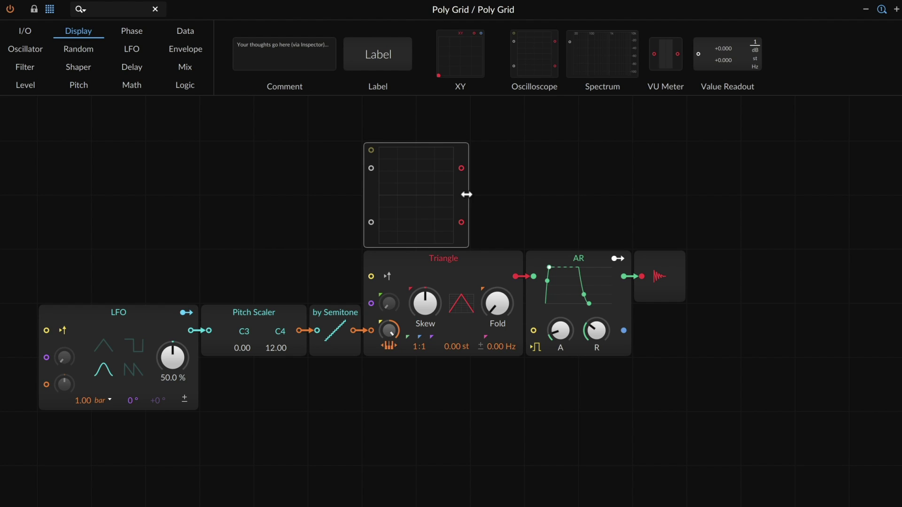
drag(518, 194, 531, 196)
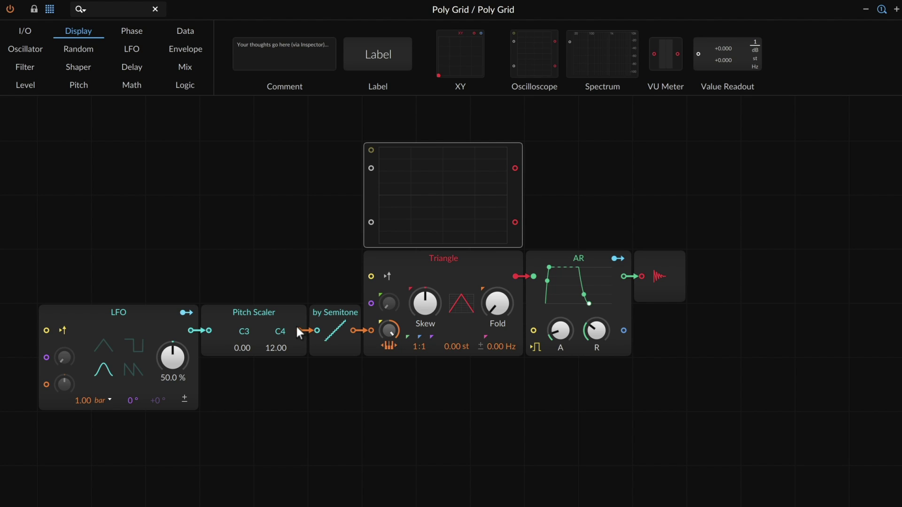
drag(298, 329, 371, 167)
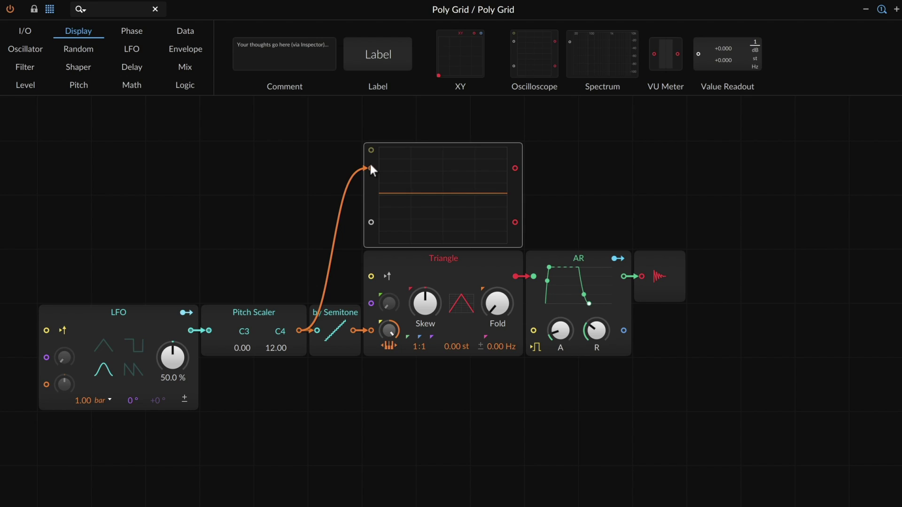
Set the Oscilloscope to Slow mode and cable the semitone-stepped signal into its second input
key(i)
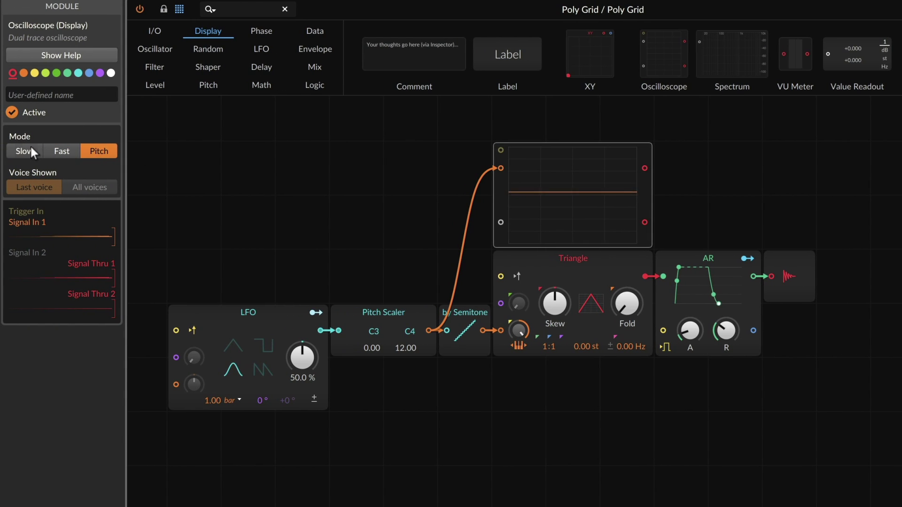
click(31, 148)
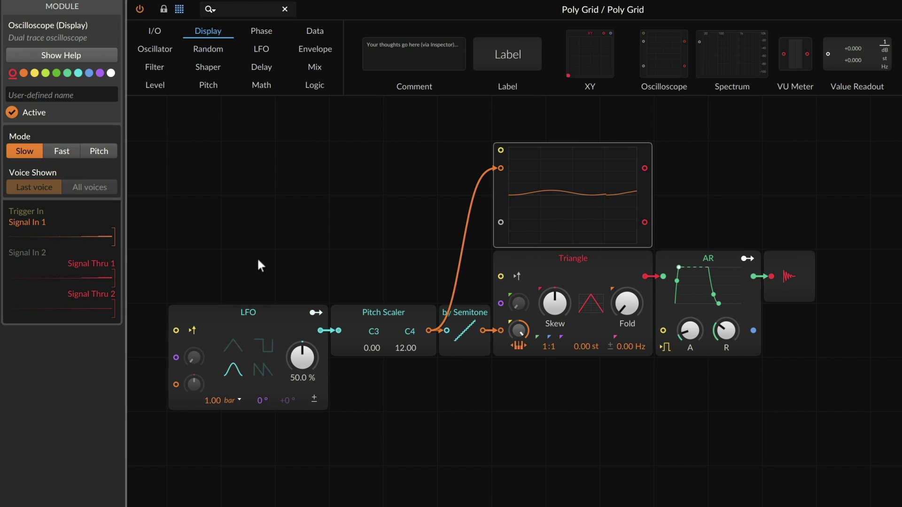
drag(484, 325, 499, 217)
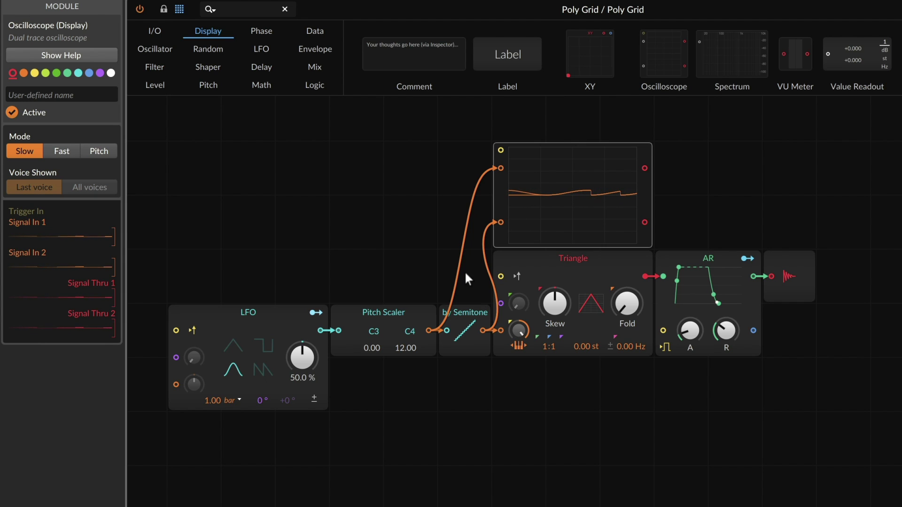
click(468, 315)
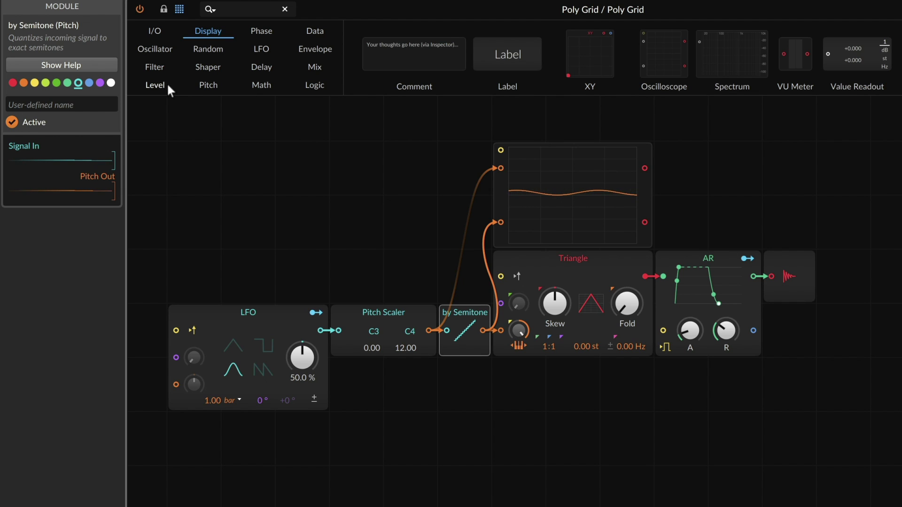
Insert a blue Add module ahead of the scope's second input, then reselect by Semitone
click(262, 84)
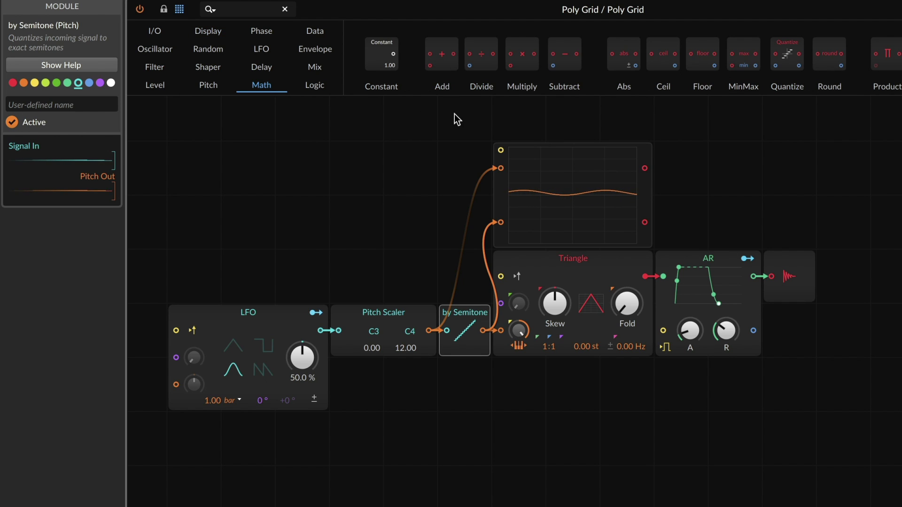
double_click(501, 223)
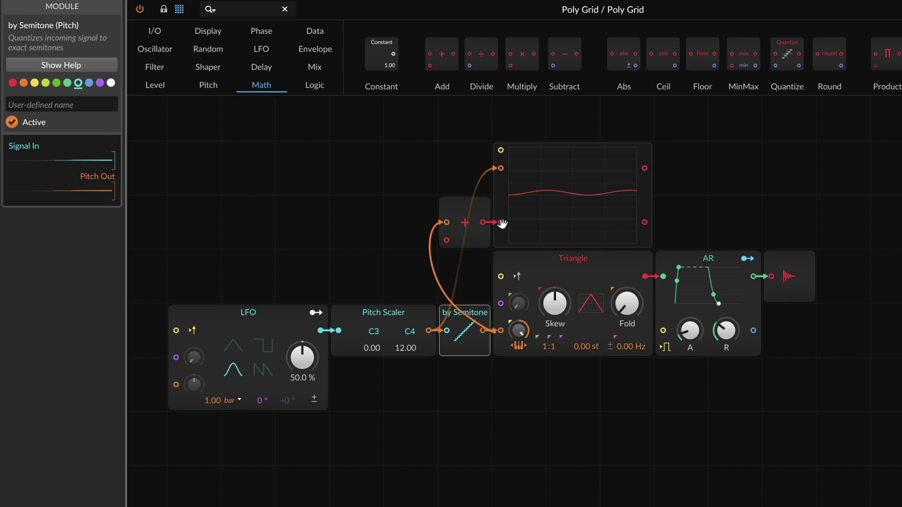
click(472, 207)
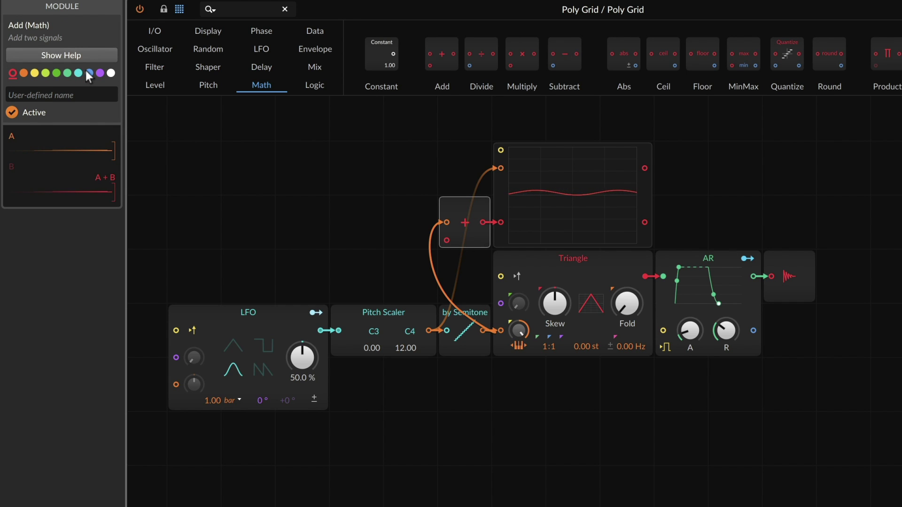
click(89, 73)
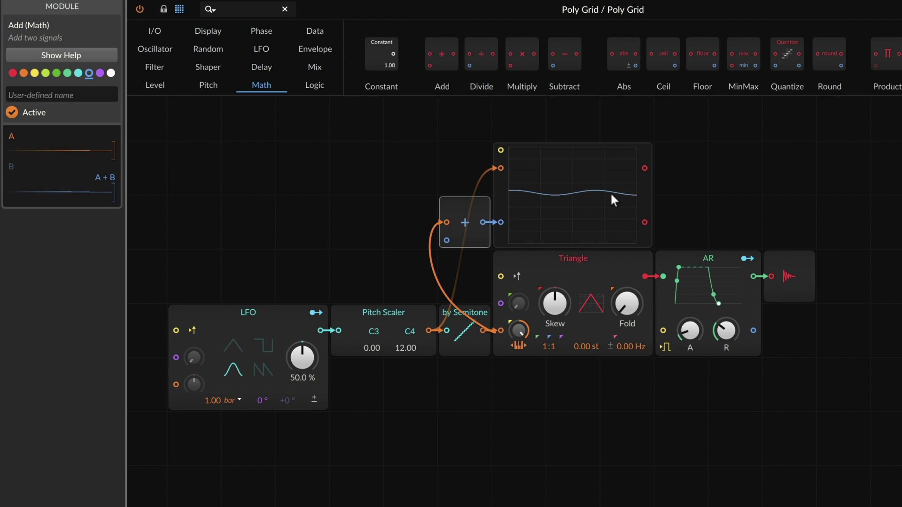
click(467, 326)
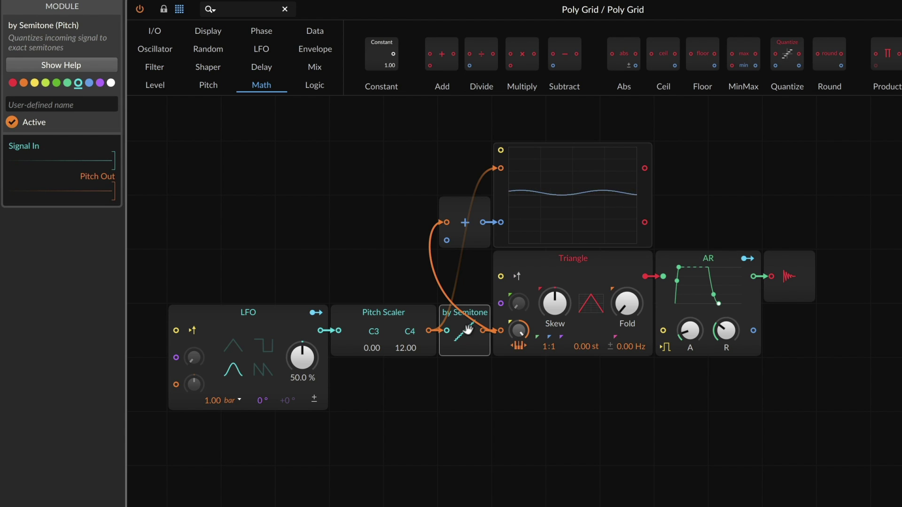
Replace by Semitone with Pitch Quantize, toggling the fourth and sixth pitch classes to snap to C, F, G
right_click(468, 328)
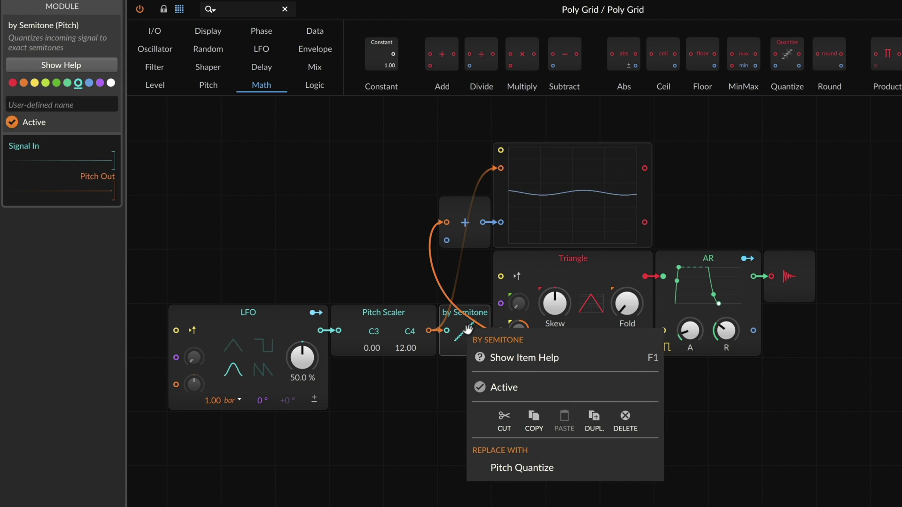
click(506, 470)
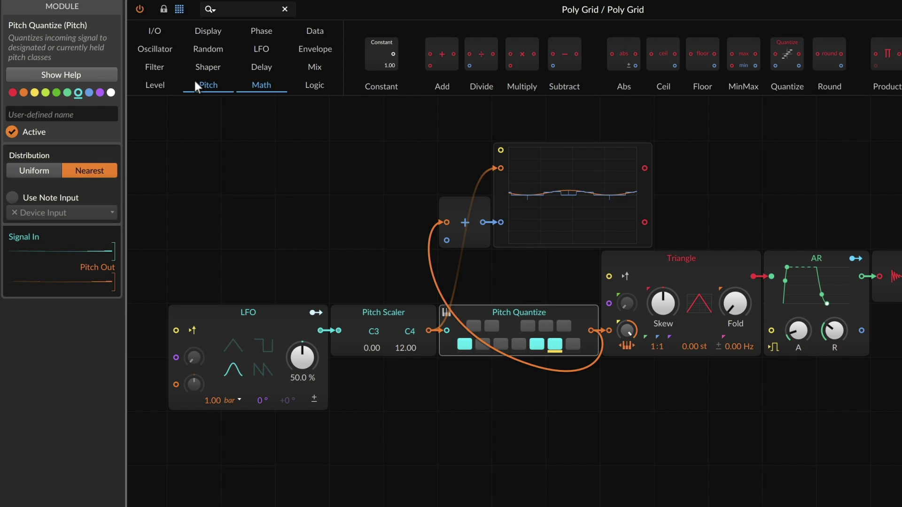
click(208, 85)
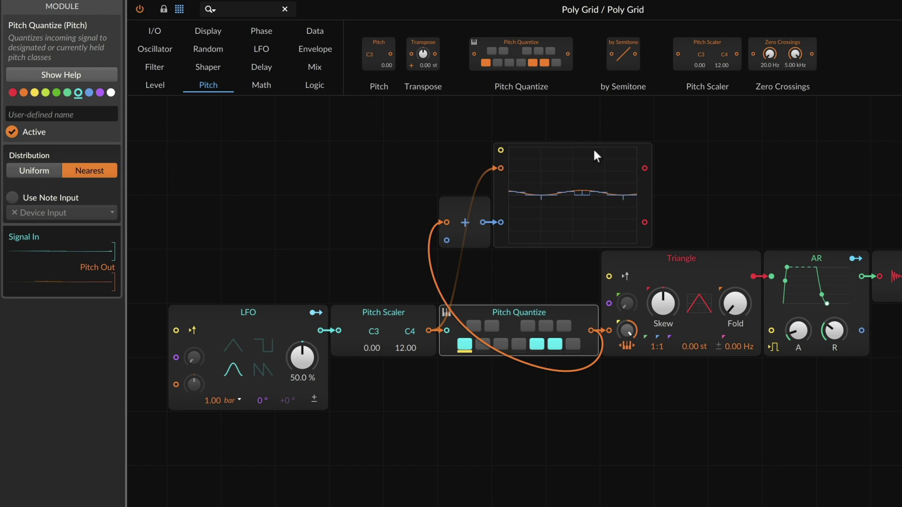
click(518, 344)
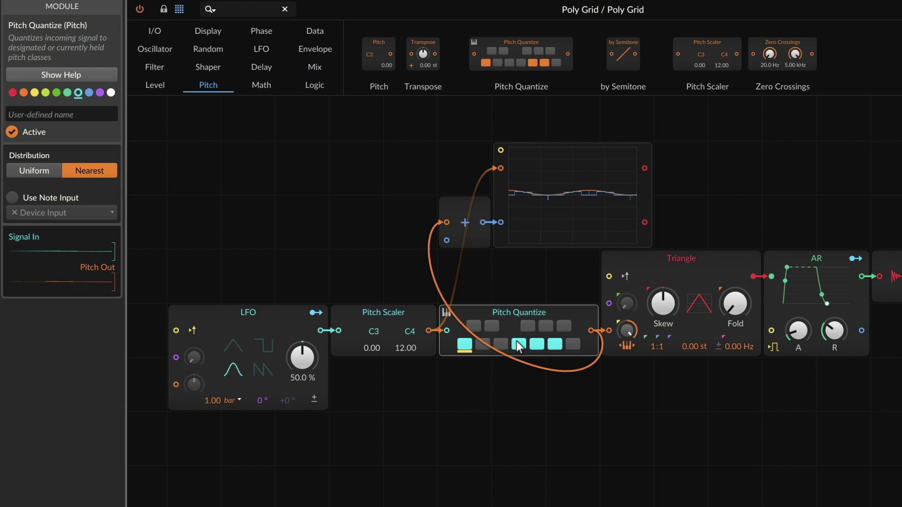
click(554, 345)
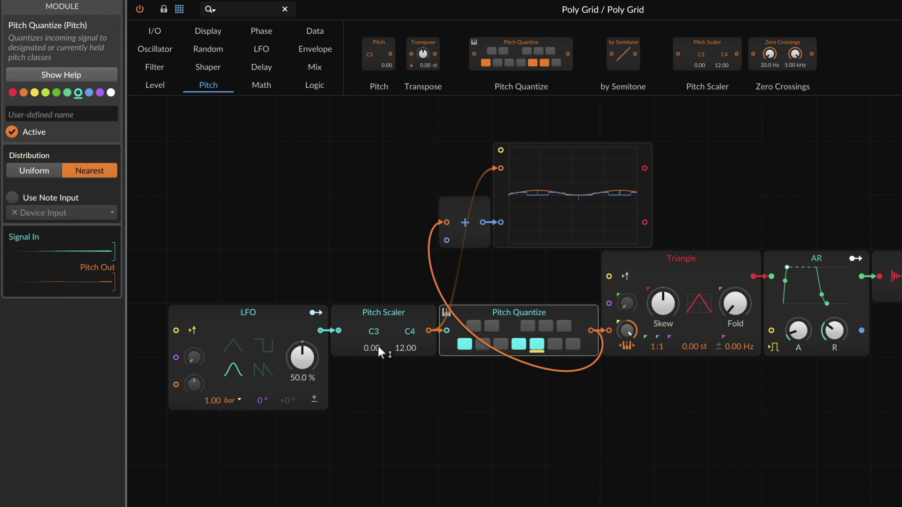
Lower the Pitch Scaler's bottom note to G2 (-5.00) and raise its top to F4 (17.00)
drag(374, 333, 374, 366)
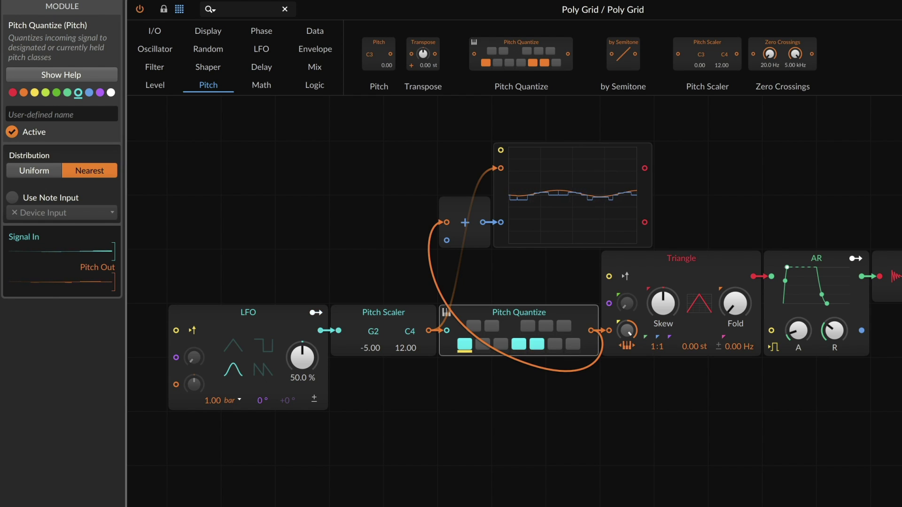
drag(409, 331, 410, 298)
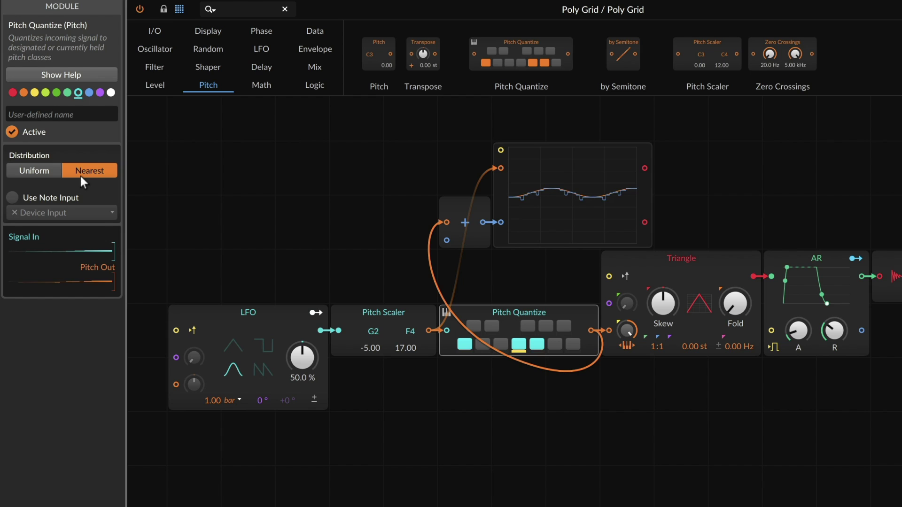
Set Pitch Quantize distribution to Uniform, and try a triangle LFO shape before returning to sine
click(41, 173)
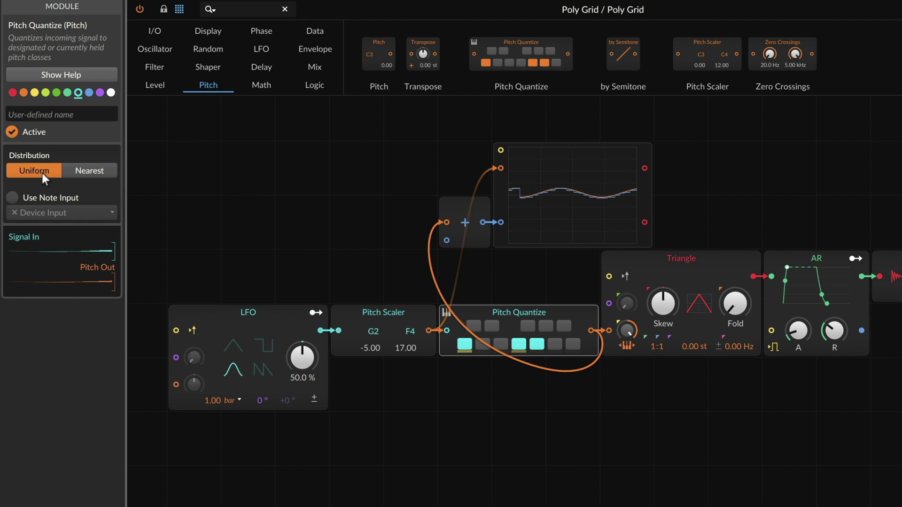
click(229, 342)
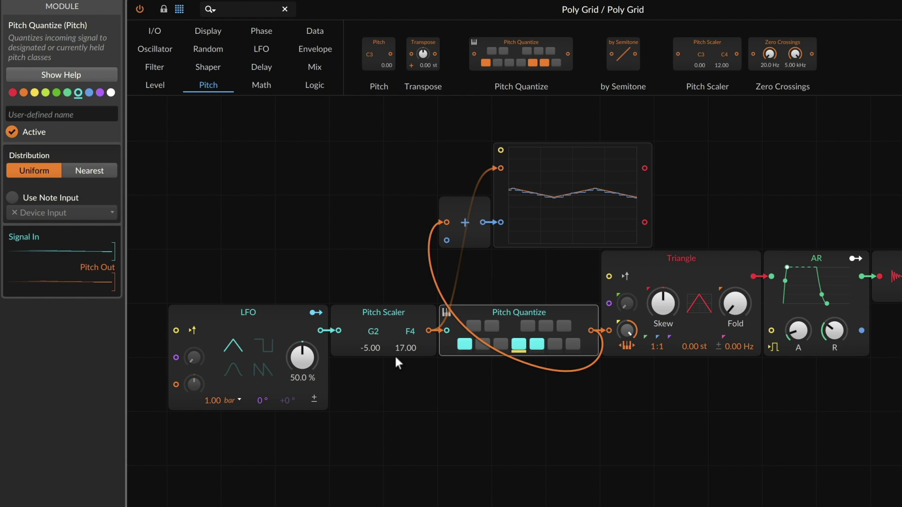
click(235, 369)
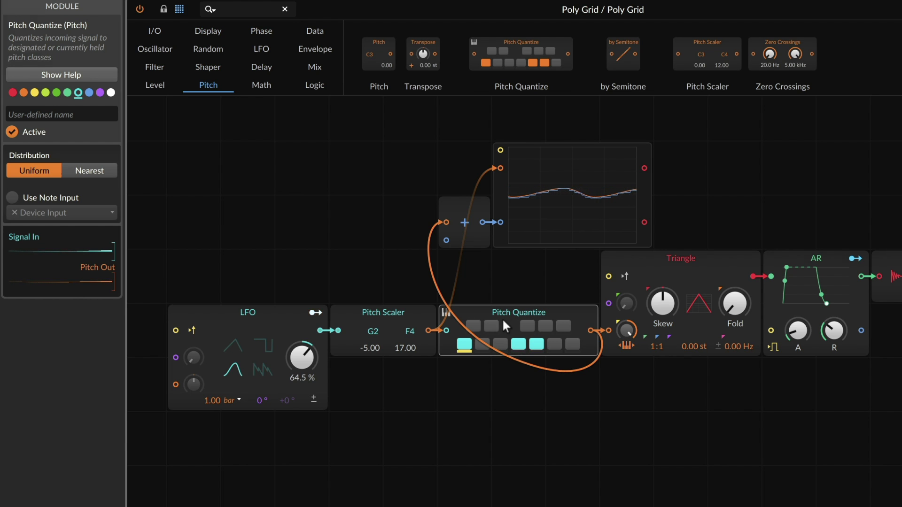
View the Pitch Quantize help page, then close it to return to the full-width patch
key(F1)
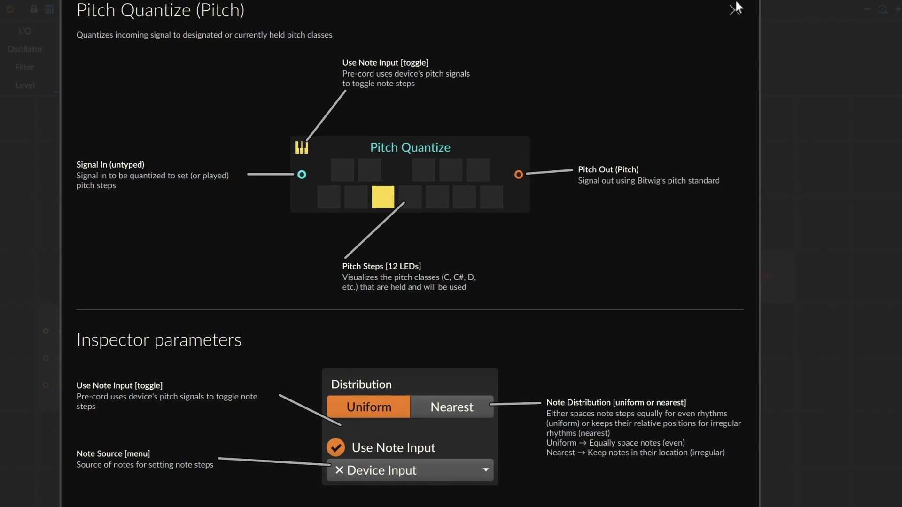
click(735, 5)
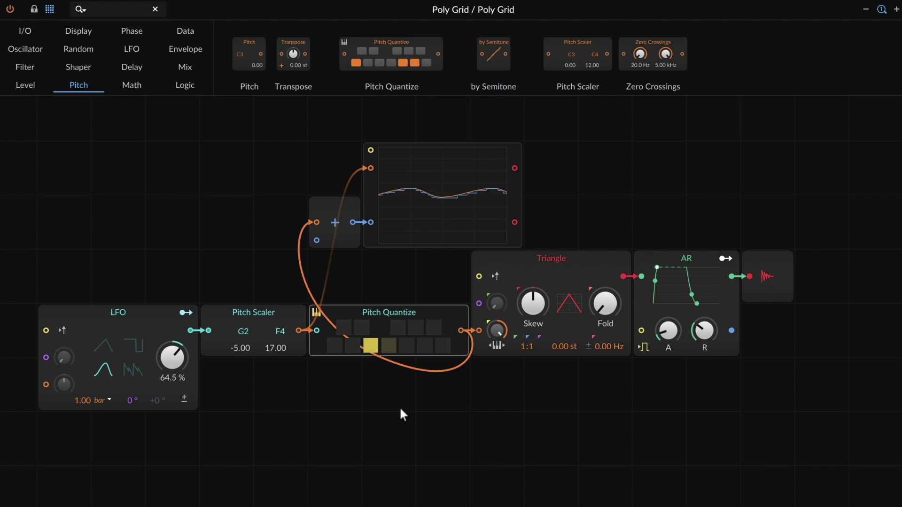
key(i)
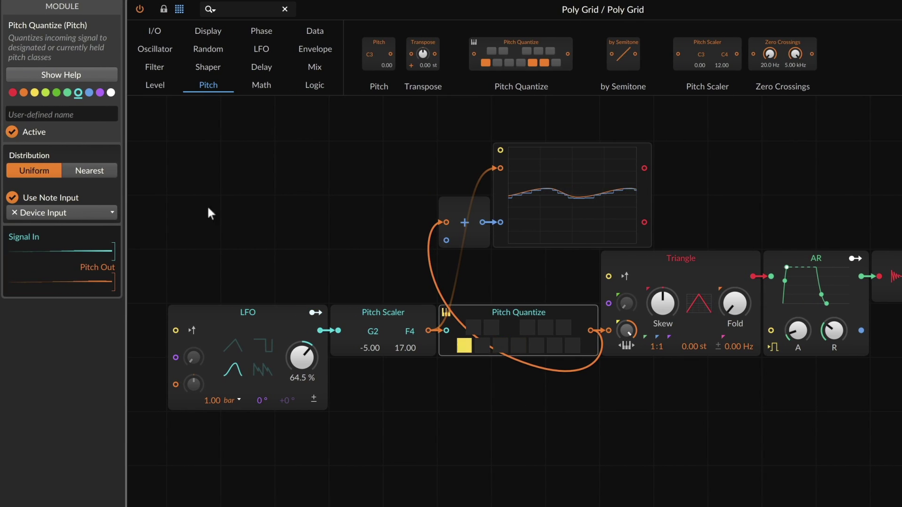
click(81, 171)
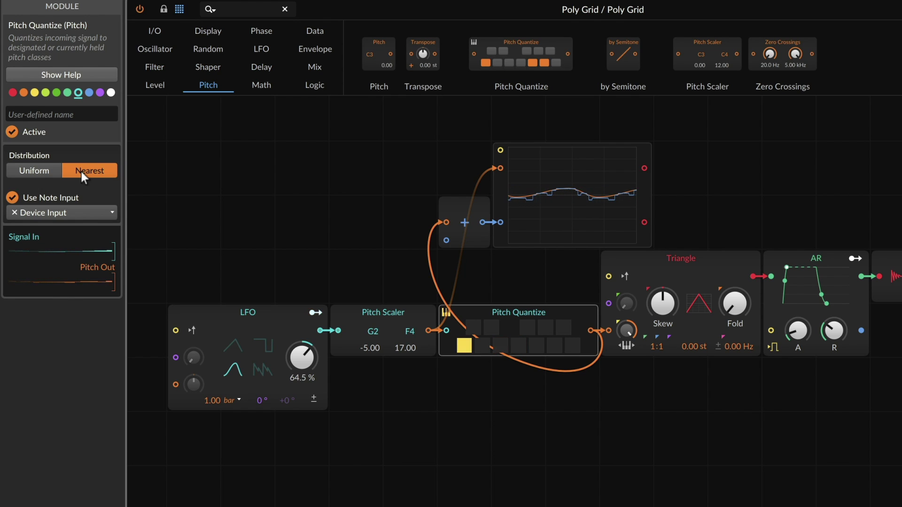
click(44, 171)
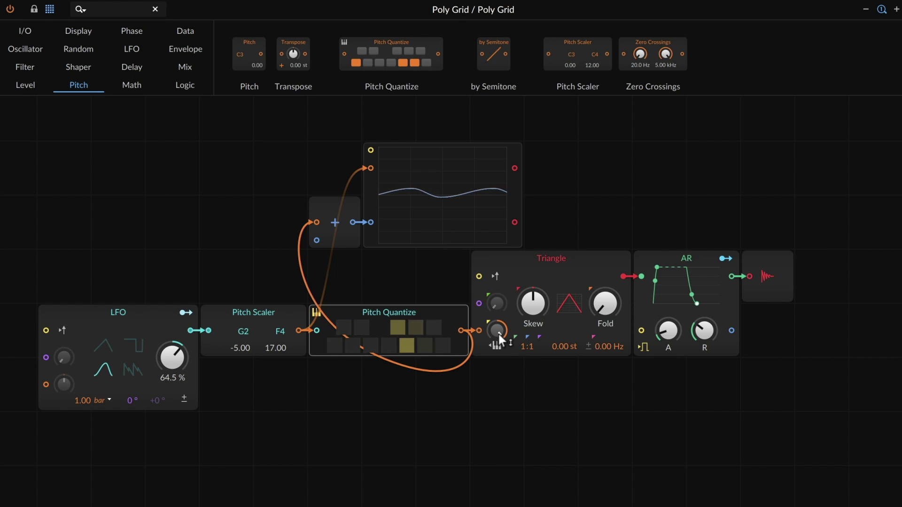
click(681, 254)
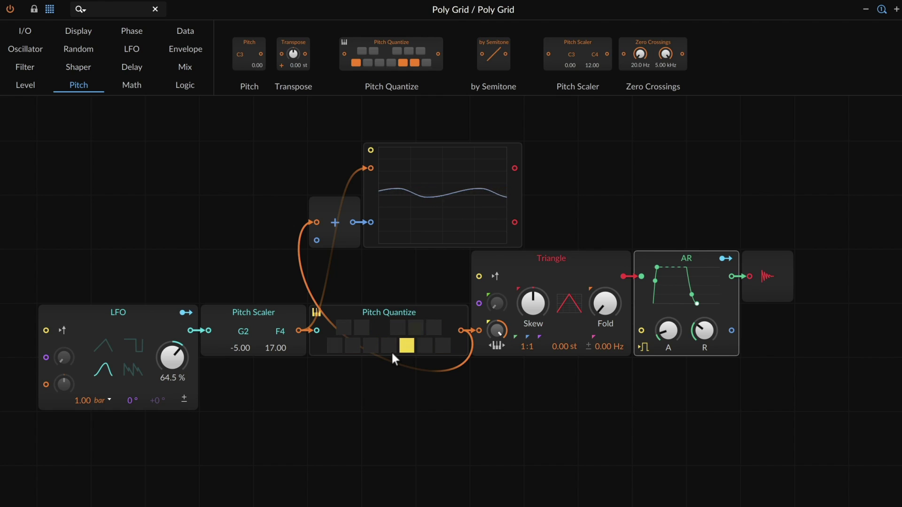
Swap the AR envelope module for an AD envelope from its context menu
right_click(662, 259)
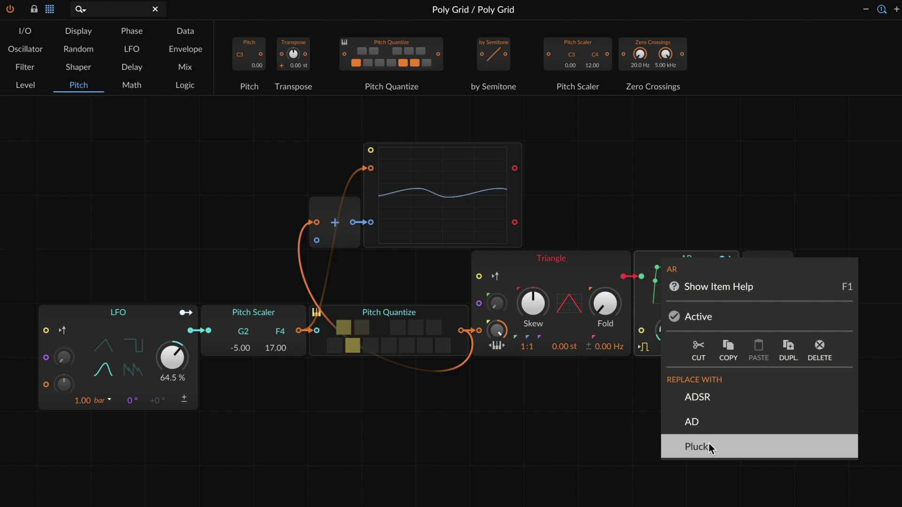
click(719, 431)
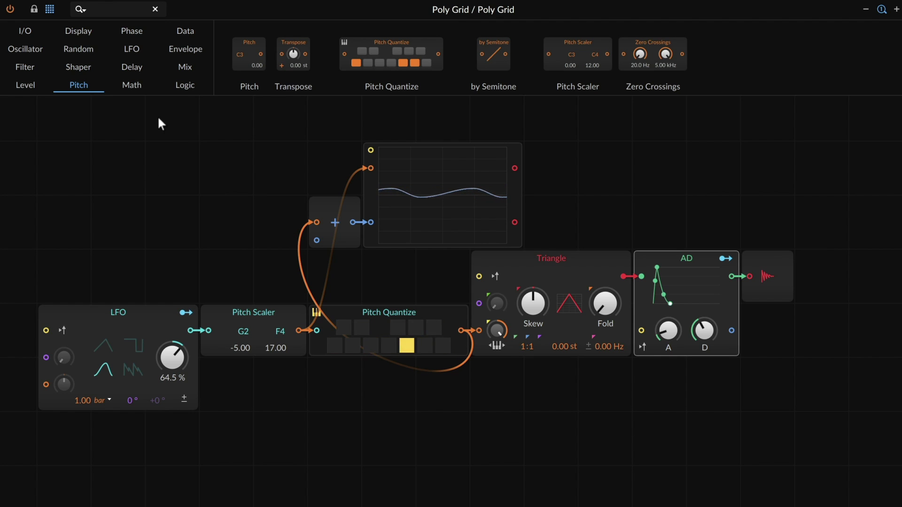
click(185, 83)
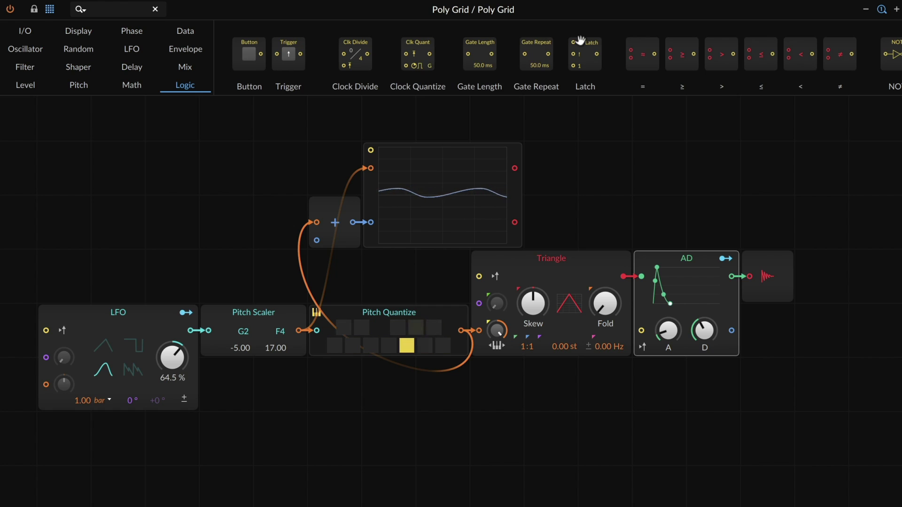
Place a ≠ module below the Triangle and cable Pitch Quantize's output into its first input
scroll(582, 41, right, 2)
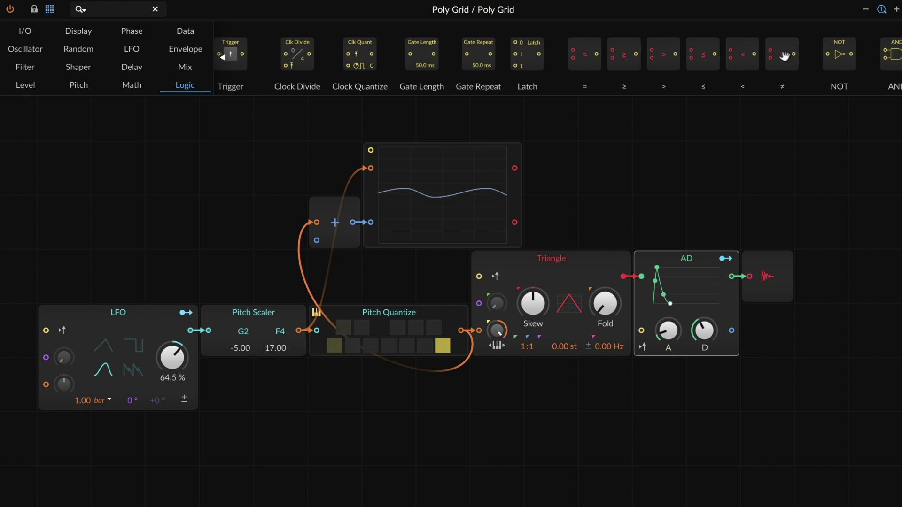
drag(785, 56, 554, 385)
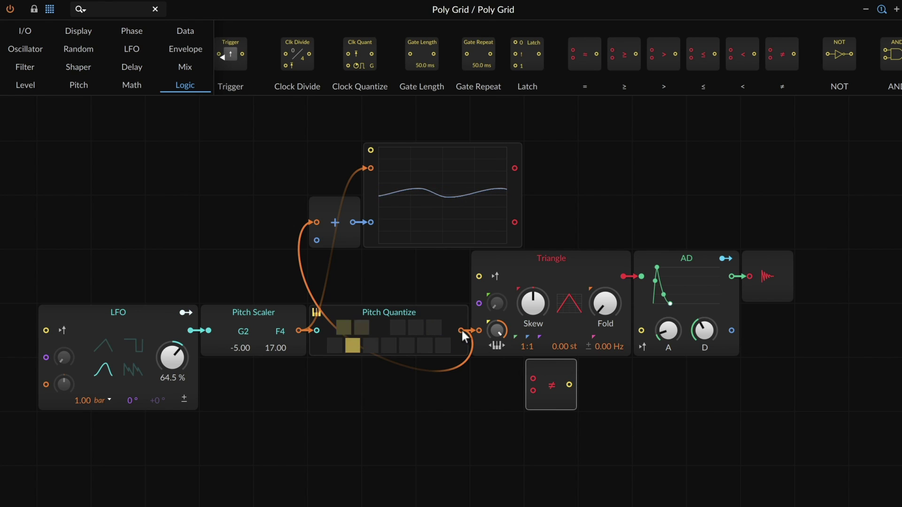
drag(462, 331, 534, 378)
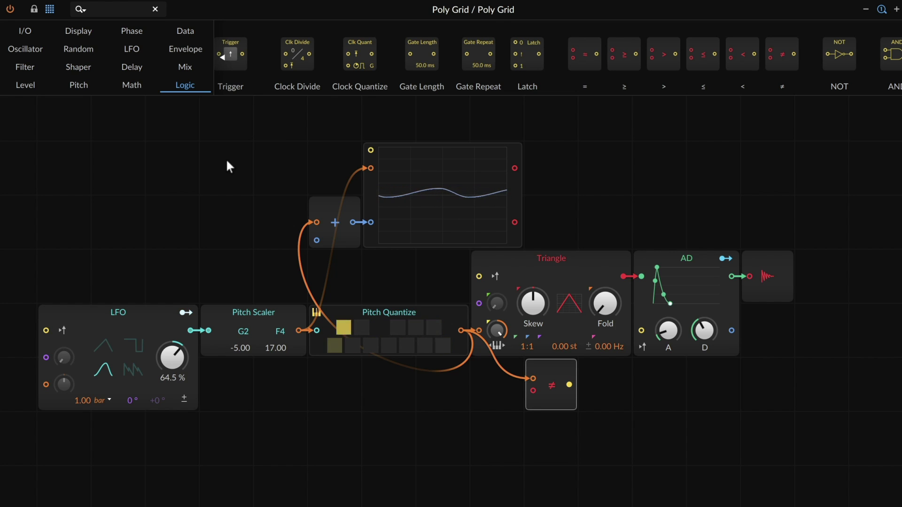
click(130, 68)
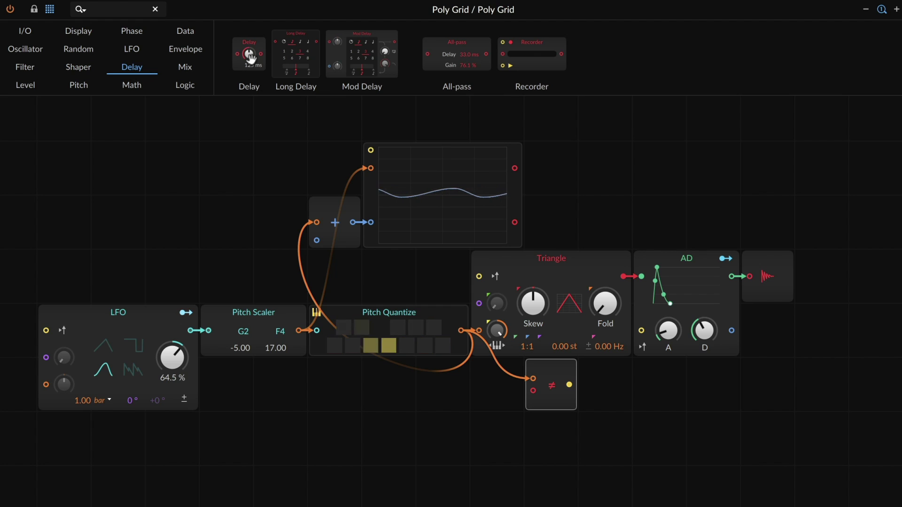
Feed a 3.44 ms Delay of the pitch into ≠'s second input, and wire ≠ to the AD gate
drag(251, 66, 534, 395)
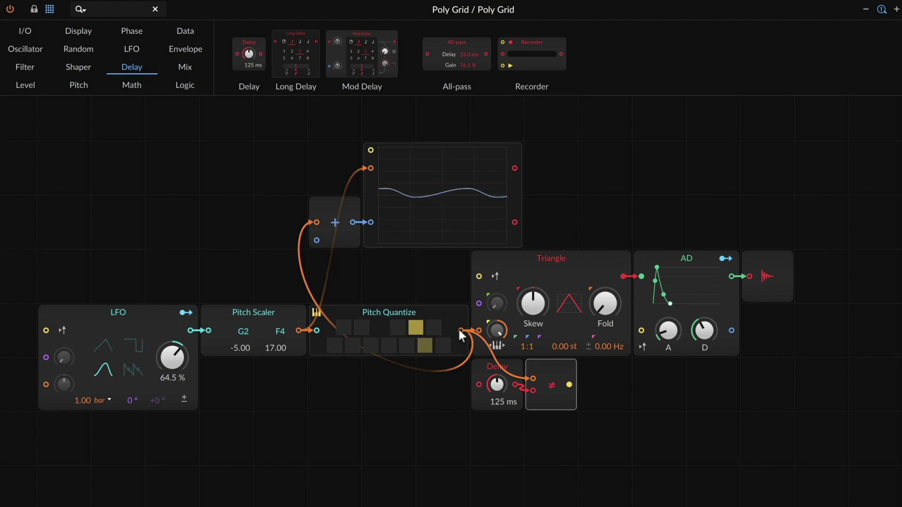
drag(459, 330, 497, 425)
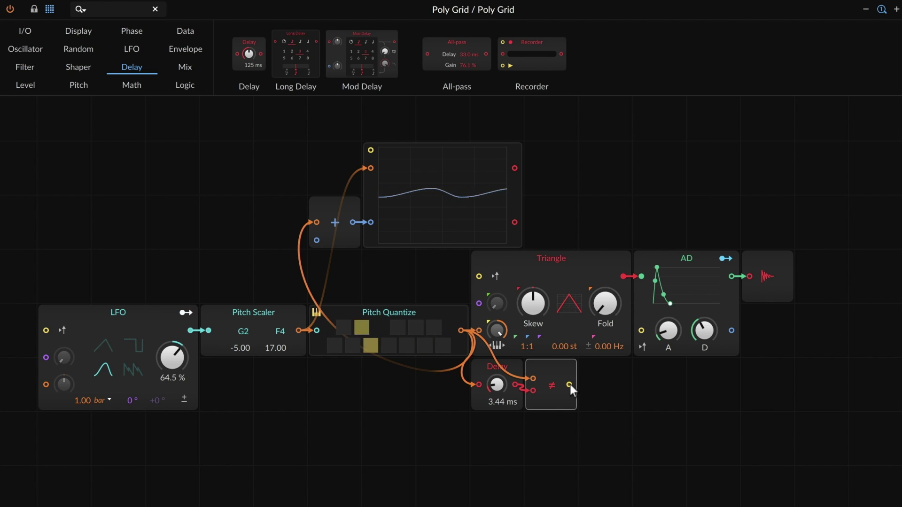
click(641, 332)
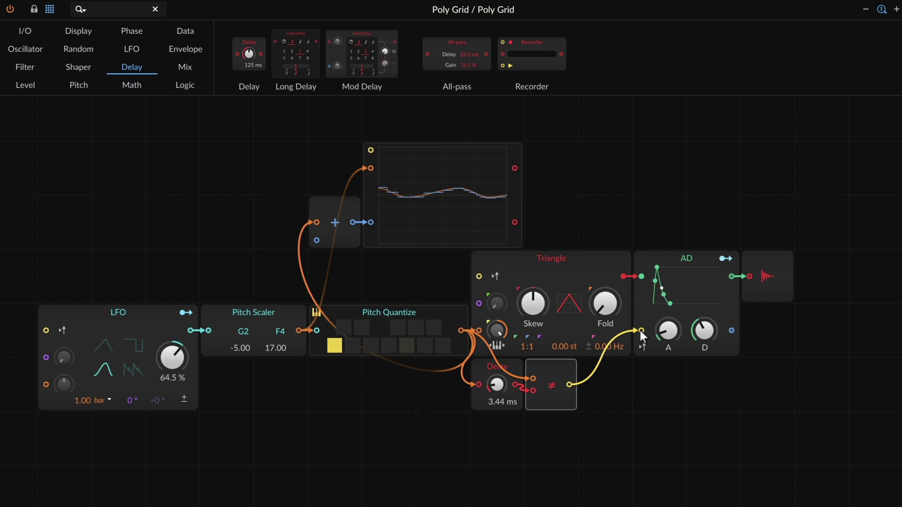
Raise the AD attack to about 83.3 ms, and toggle Pitch Quantize's note following off and back on
drag(669, 326, 704, 332)
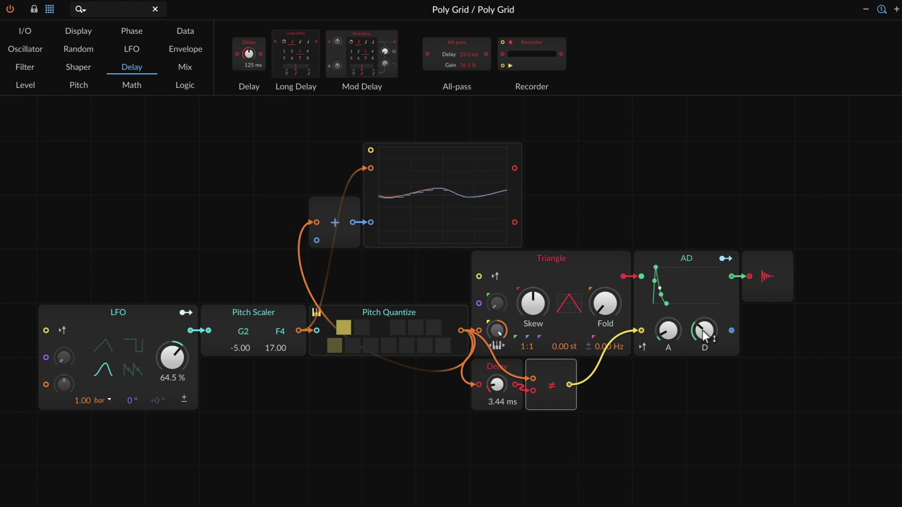
click(317, 314)
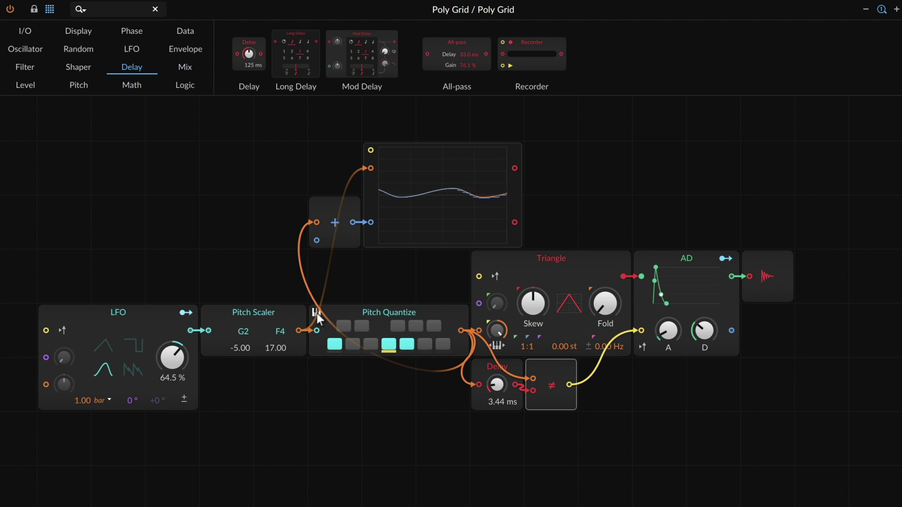
click(316, 313)
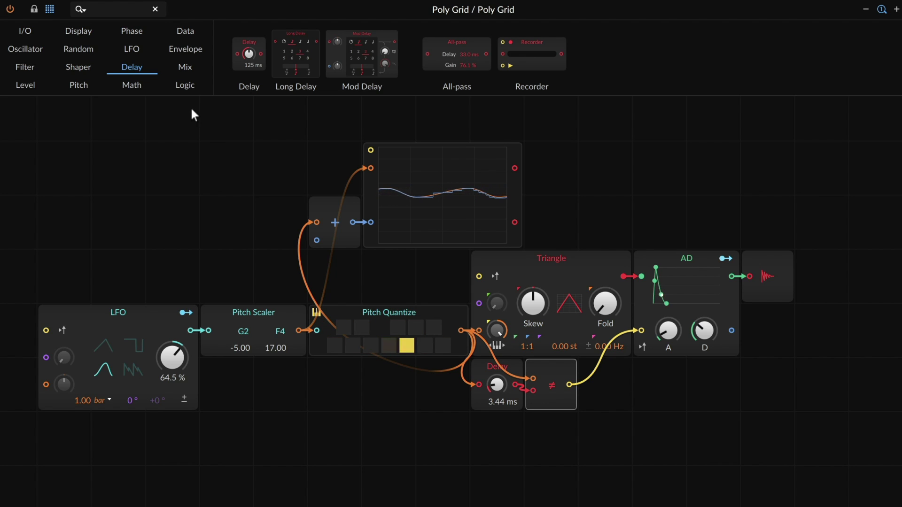
Insert an AND module after ≠ and wire a new Gate In module placed below ≠ into it
click(185, 84)
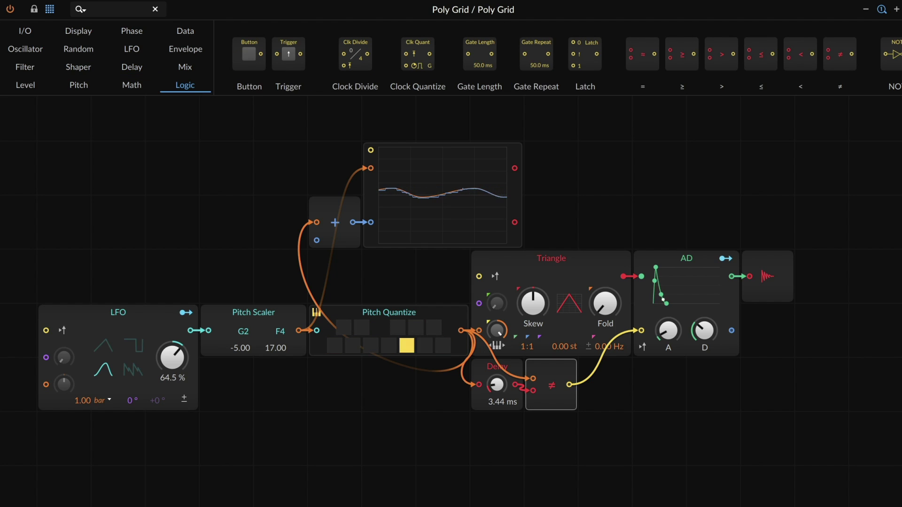
scroll(554, 61, right, 5)
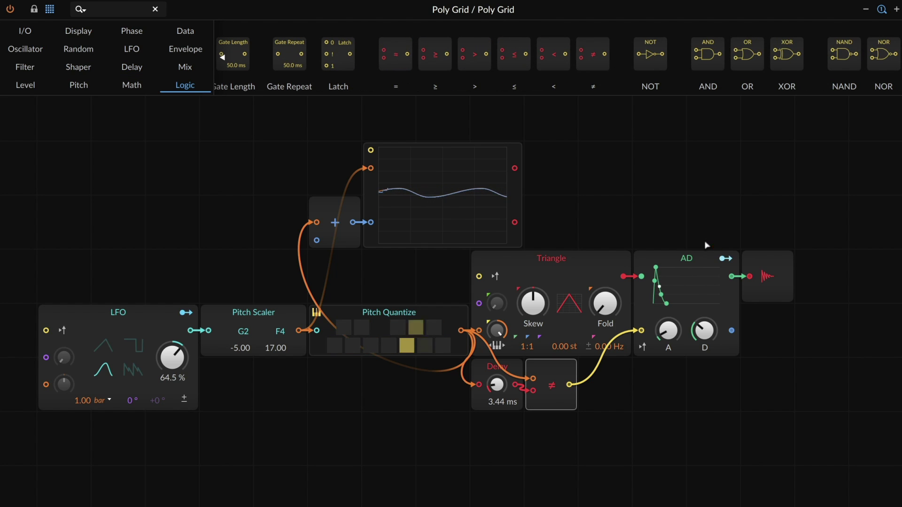
click(708, 54)
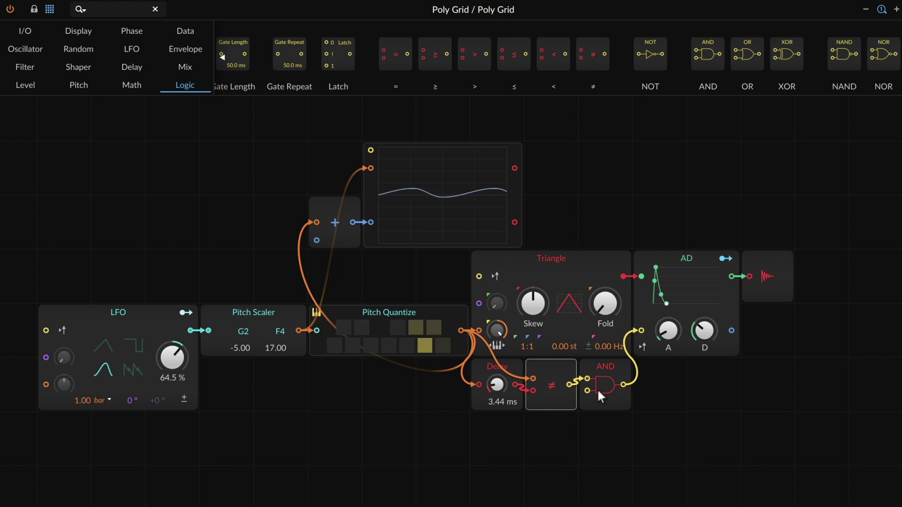
click(24, 31)
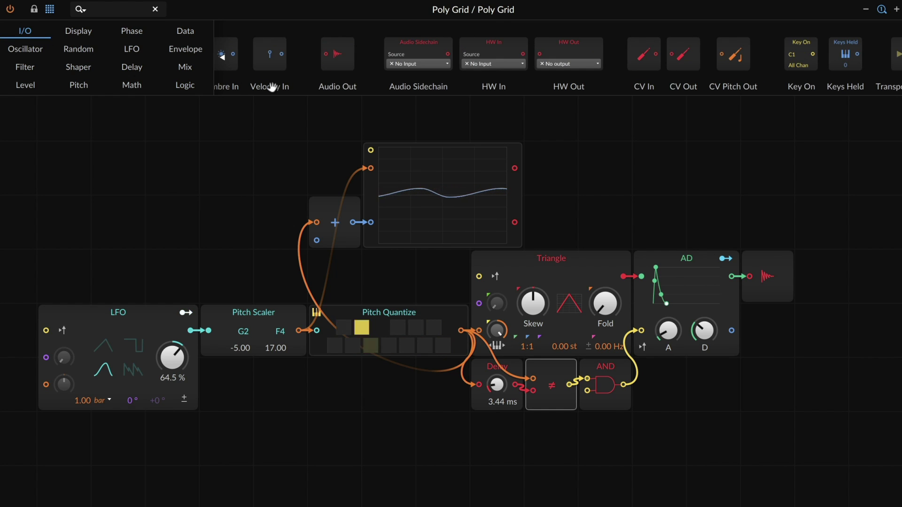
drag(288, 60, 583, 392)
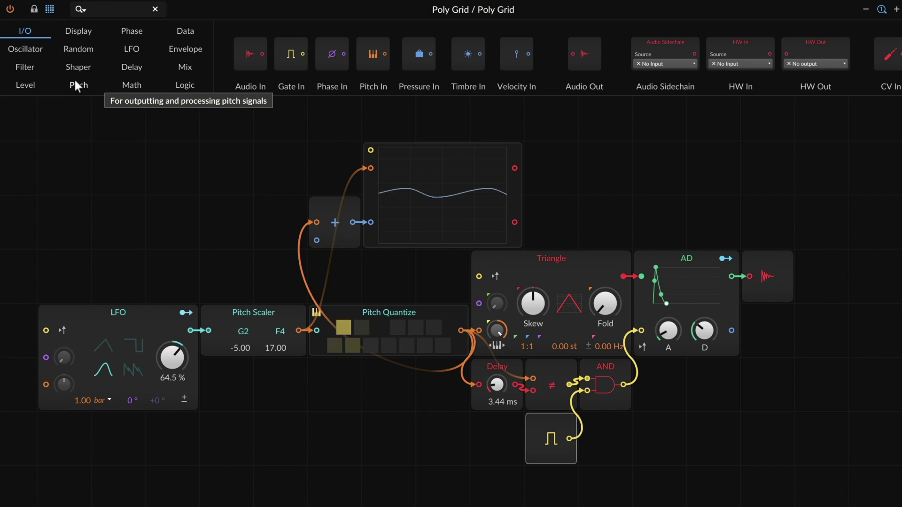
Add a Multiply after AD and a Dice below AND, patching AND into Dice into Multiply's second input
click(133, 83)
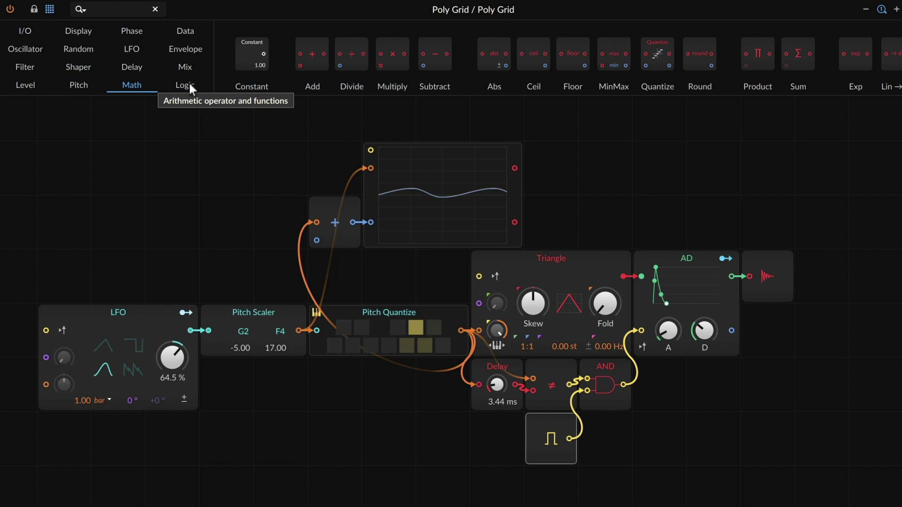
click(732, 278)
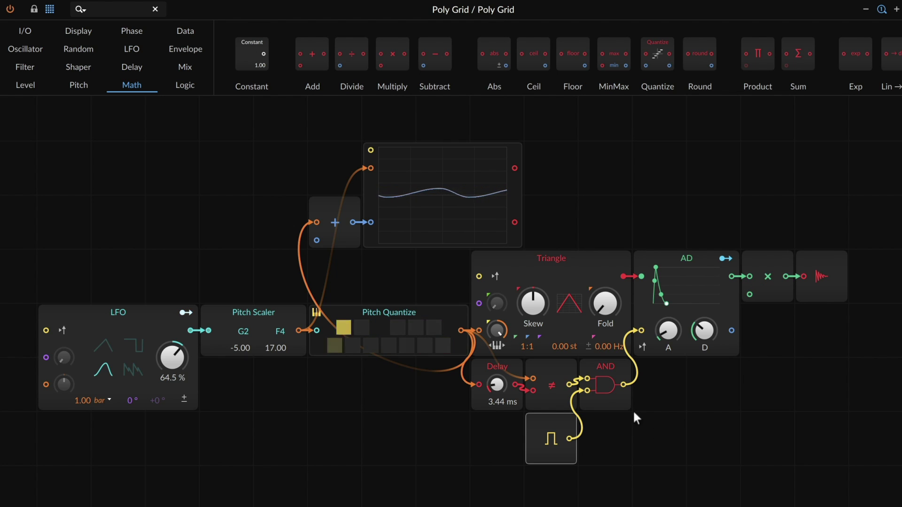
click(85, 47)
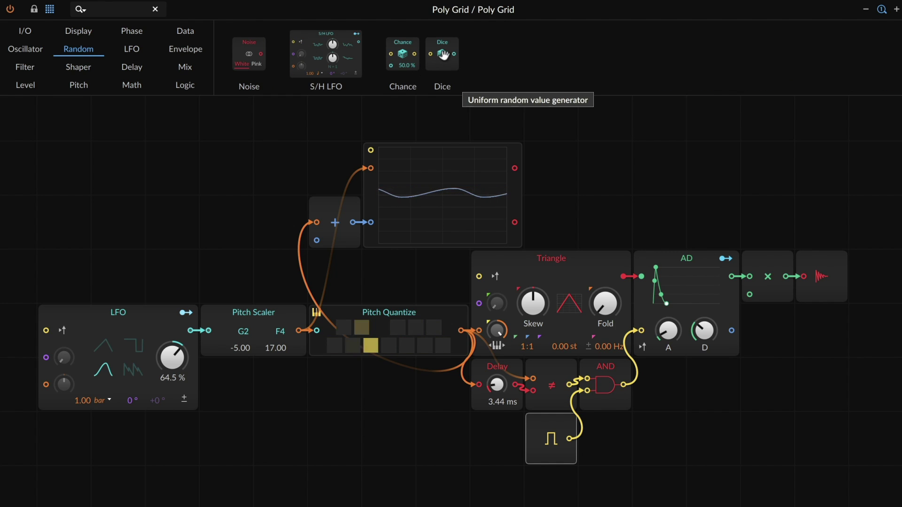
drag(442, 54, 606, 221)
drag(648, 427, 647, 423)
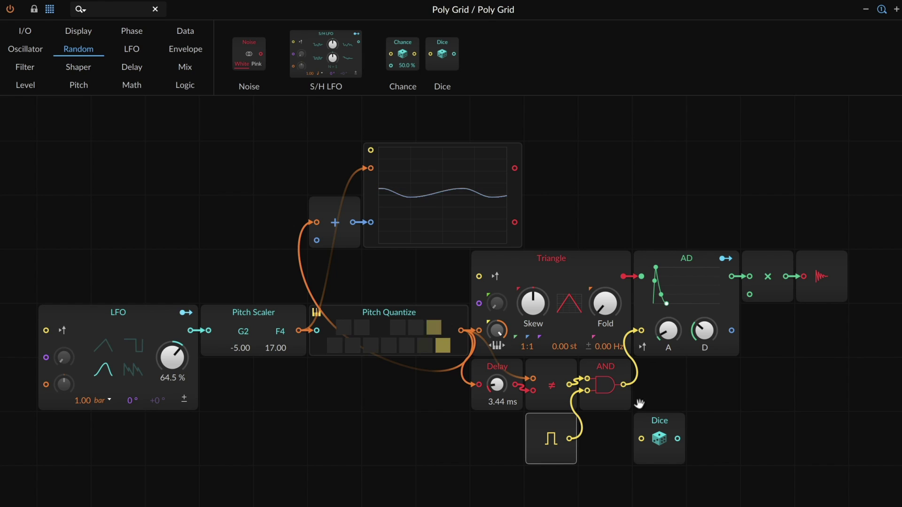
drag(623, 384, 641, 439)
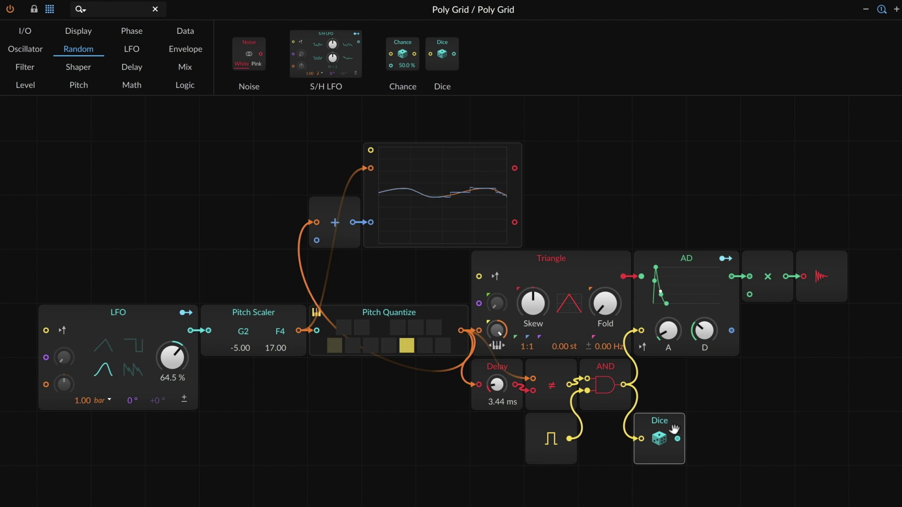
drag(678, 439, 750, 295)
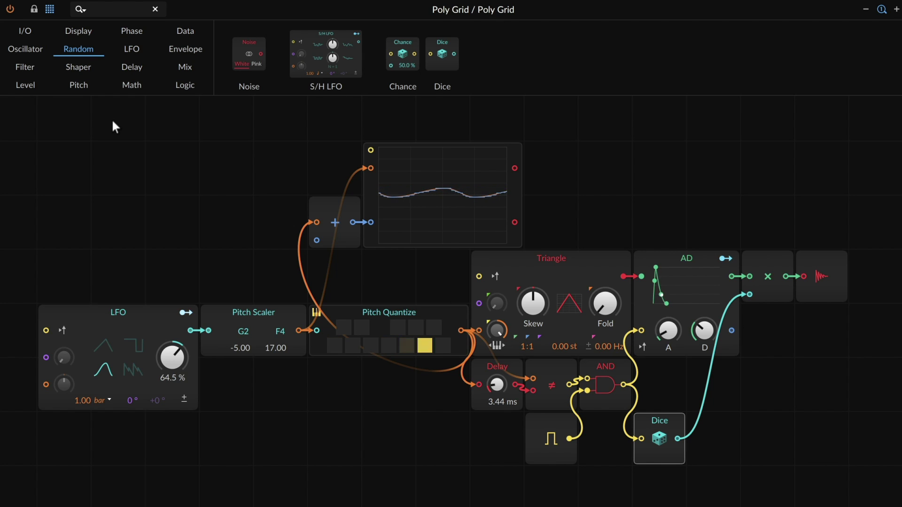
click(35, 83)
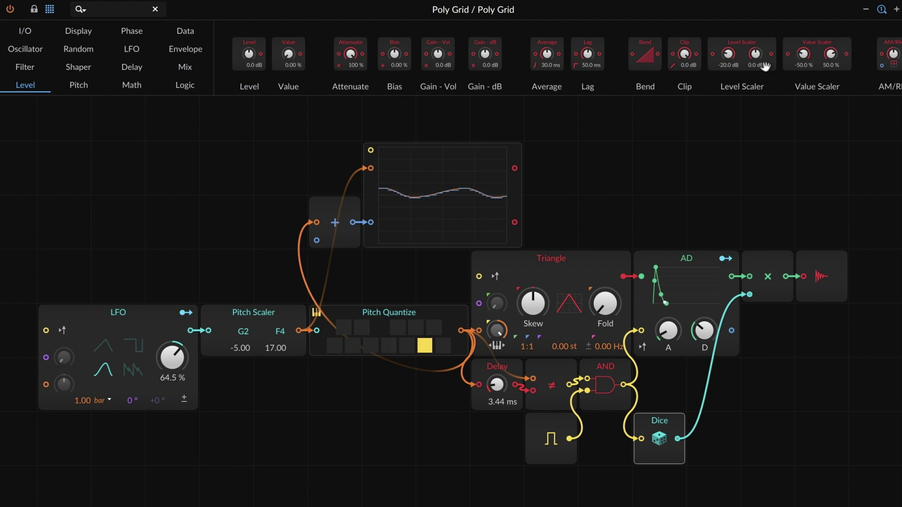
Insert a Level Scaler after the Dice and lower its low level to -24.9 dB
drag(747, 62, 683, 442)
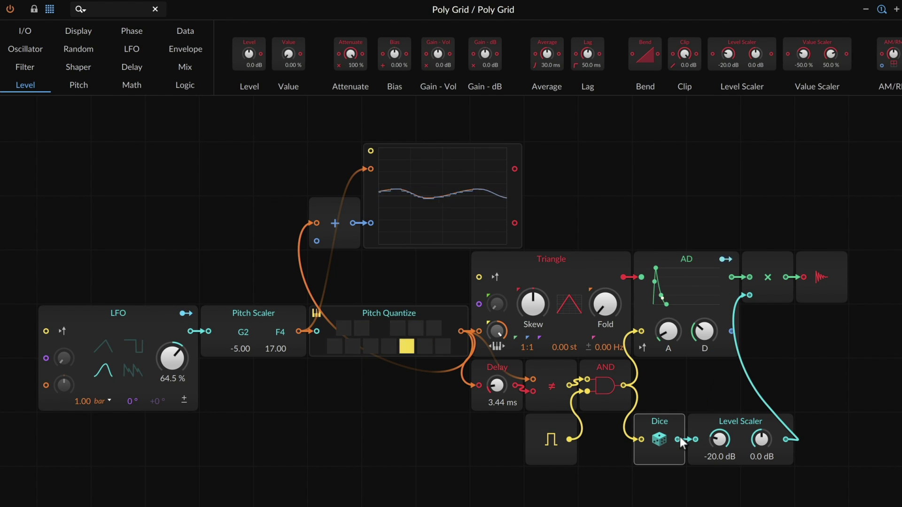
click(751, 424)
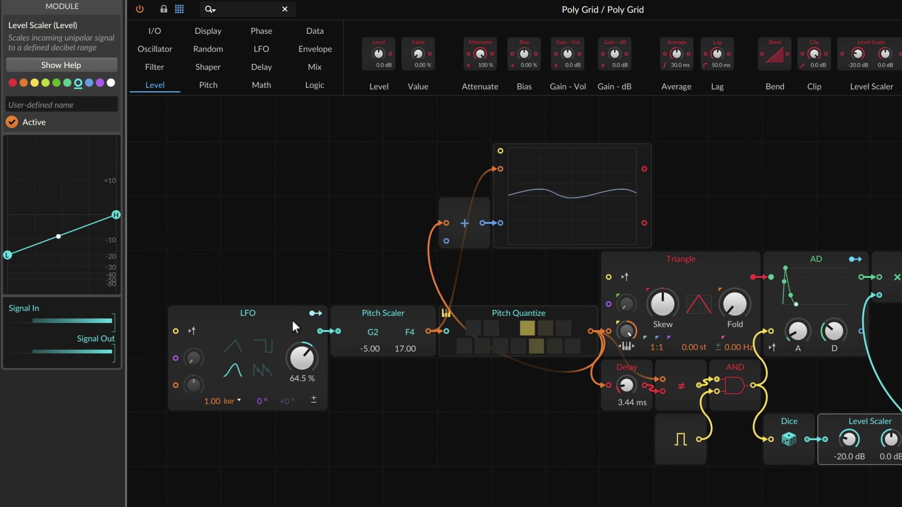
drag(8, 255, 8, 273)
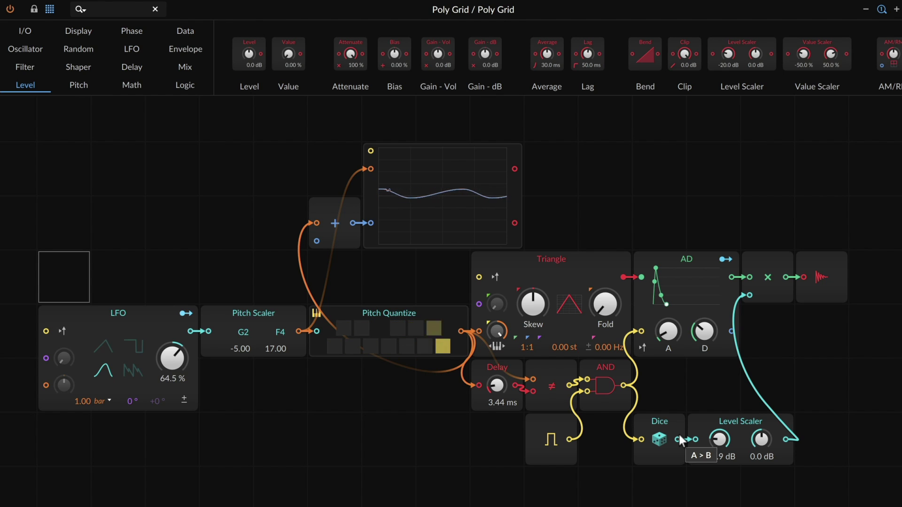
Route the AD envelope to the Triangle's Skew at about +0.05, then select the LFO
click(726, 260)
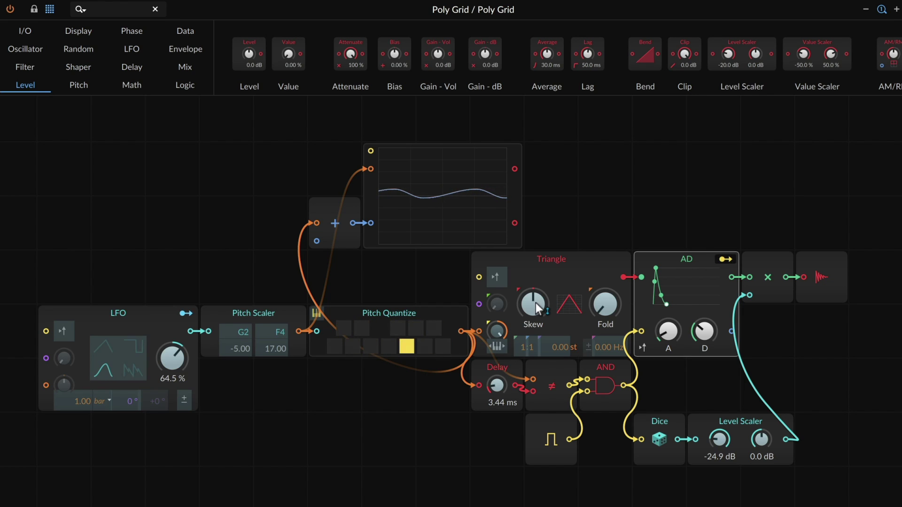
drag(535, 303, 536, 297)
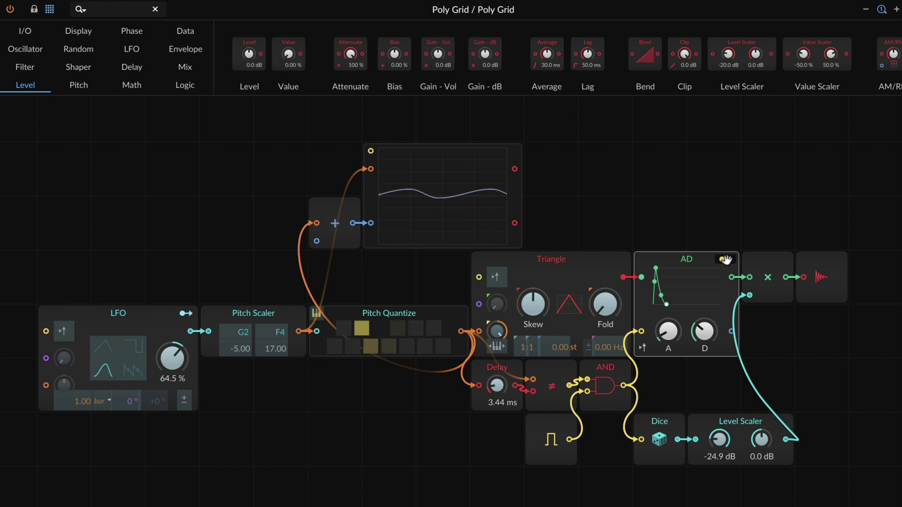
click(534, 305)
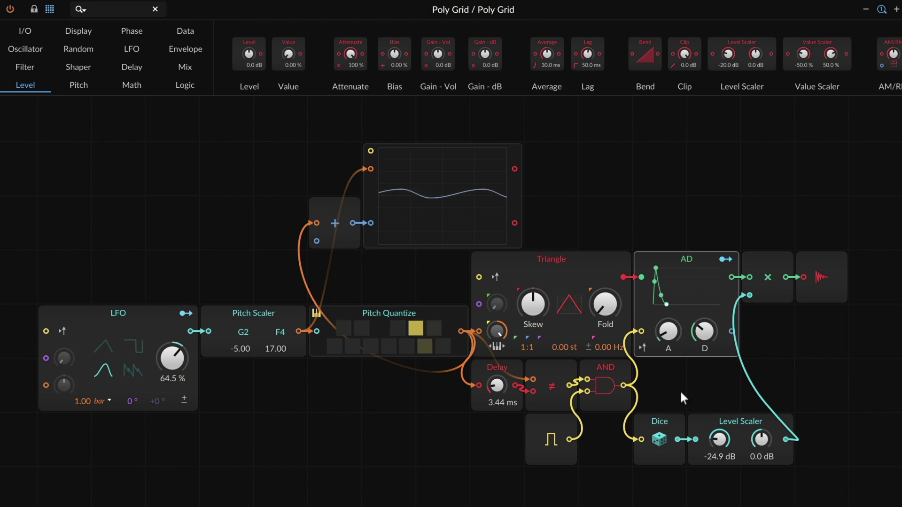
click(99, 311)
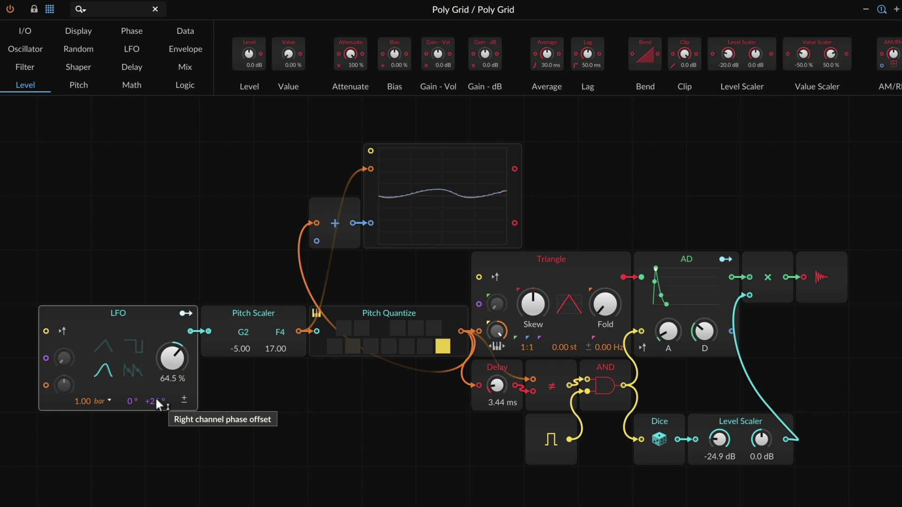
Try a 180° right-channel phase, set the LFO shape to 68.0%, then reset the phase to 0°
drag(158, 404, 159, 390)
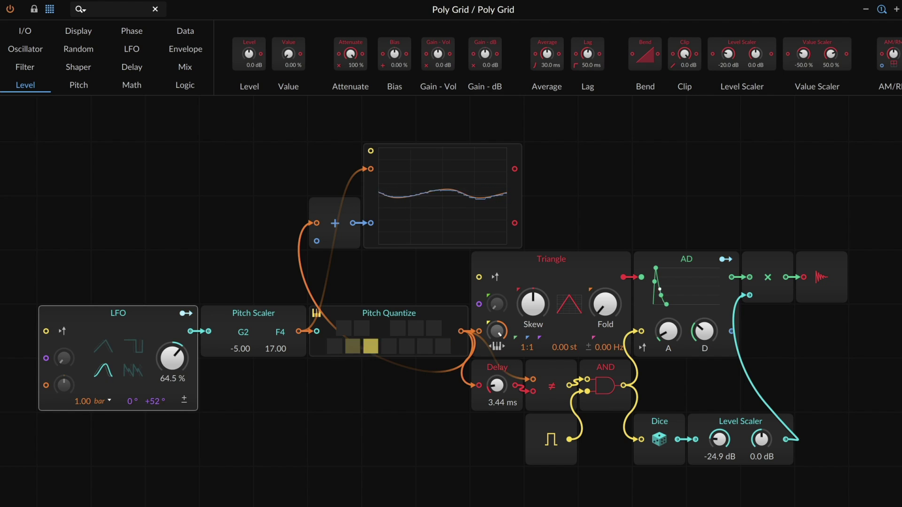
double_click(157, 401)
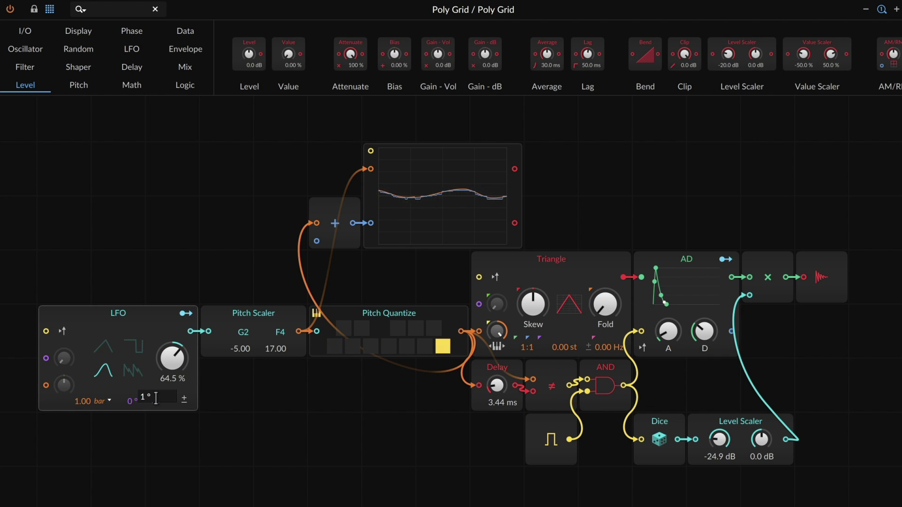
key(Return)
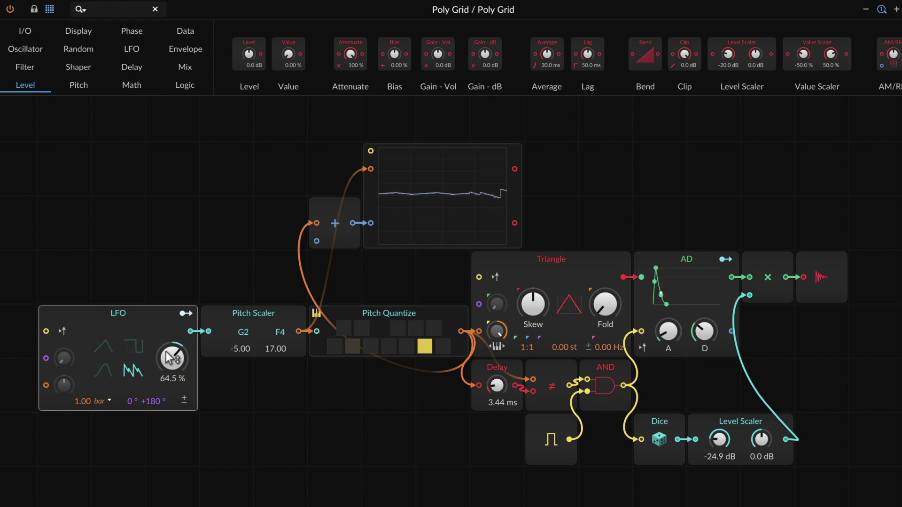
mouse_move(172, 358)
mouse_down()
mouse_move(172, 369)
mouse_move(172, 359)
mouse_up()
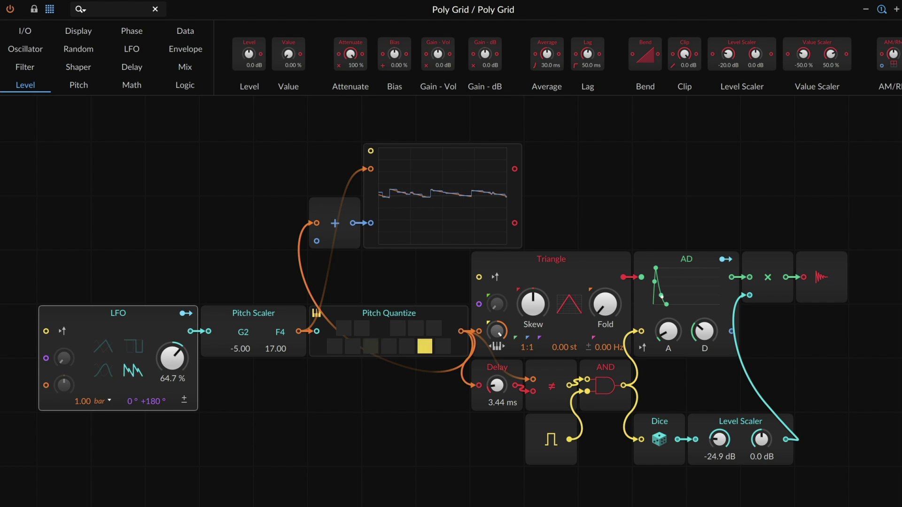
double_click(154, 404)
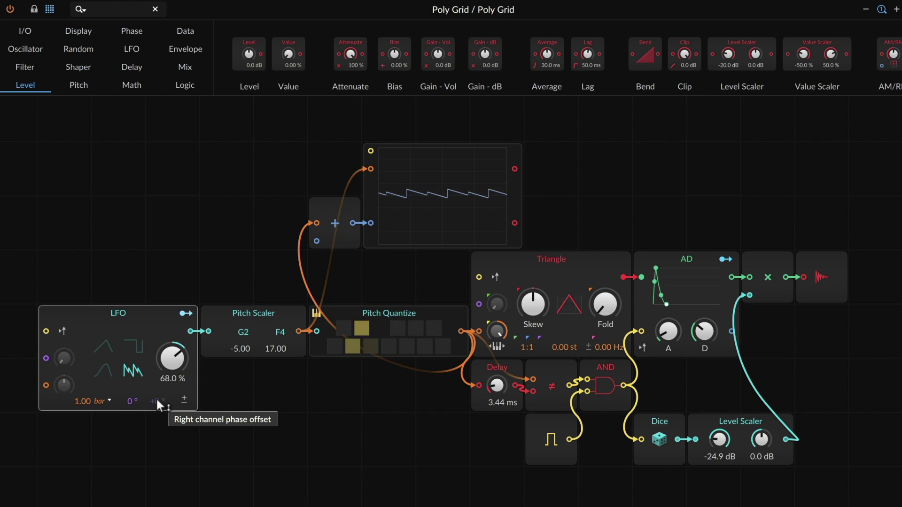
Place an LR Gain (L 55.0%, R 125%) between the LFO and Pitch Scaler, and set the LFO's right phase to +39°
click(185, 69)
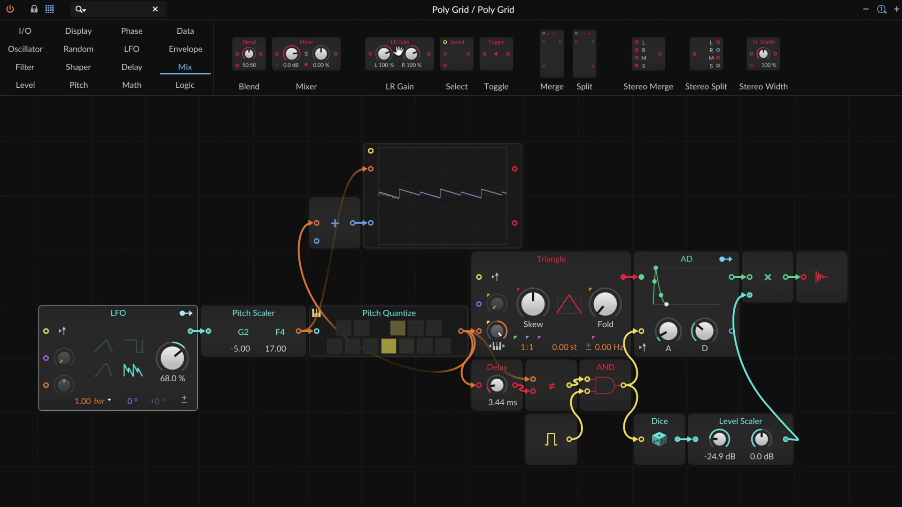
drag(266, 145, 192, 335)
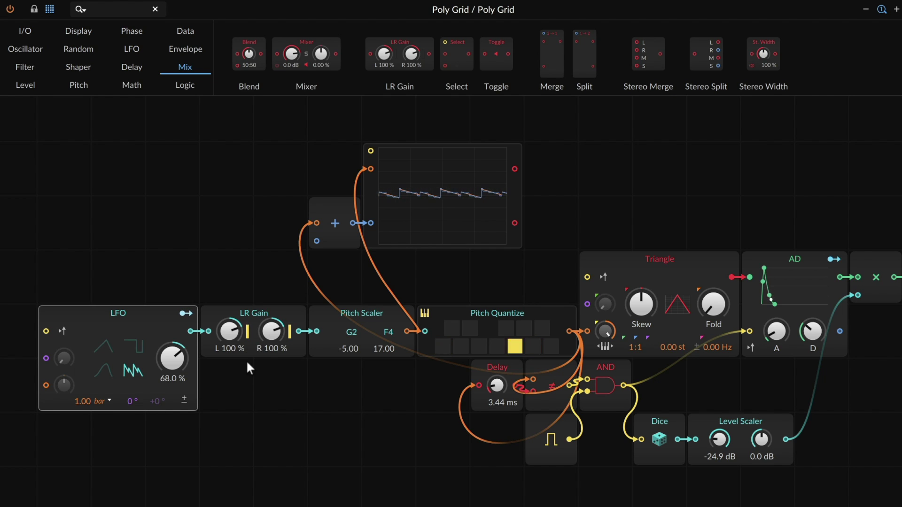
drag(232, 331, 232, 352)
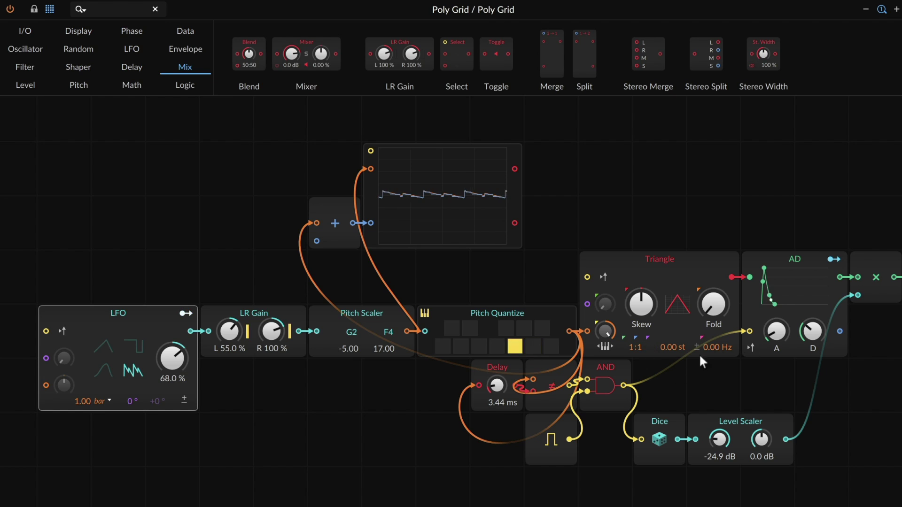
drag(272, 331, 271, 320)
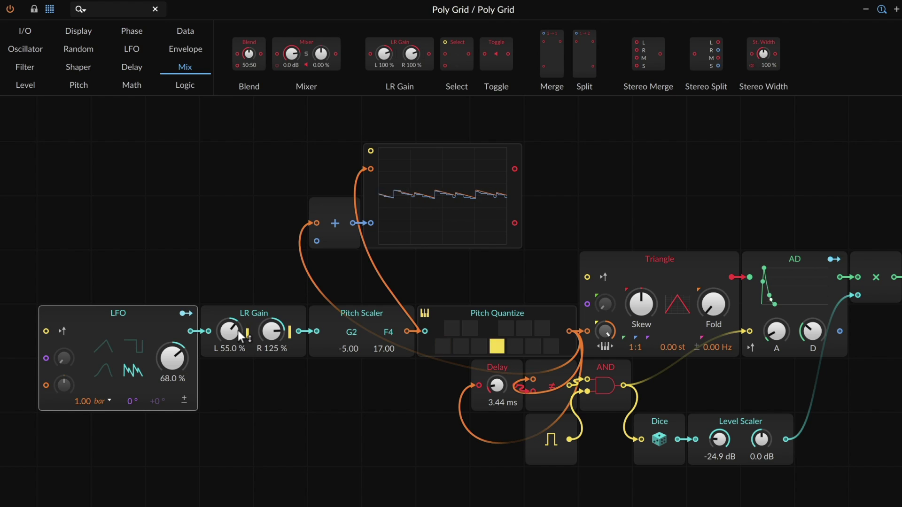
drag(159, 403, 159, 390)
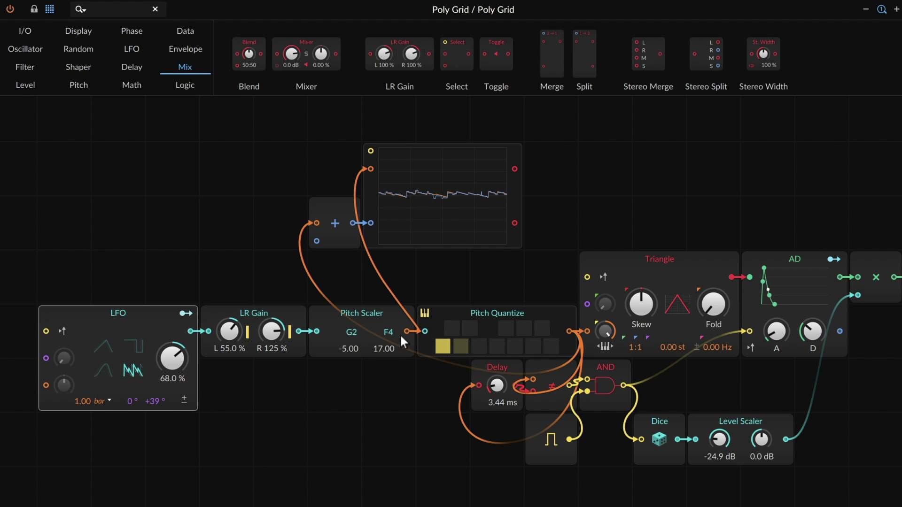
Switch the Pitch Quantize module's Distribution to Nearest
click(436, 311)
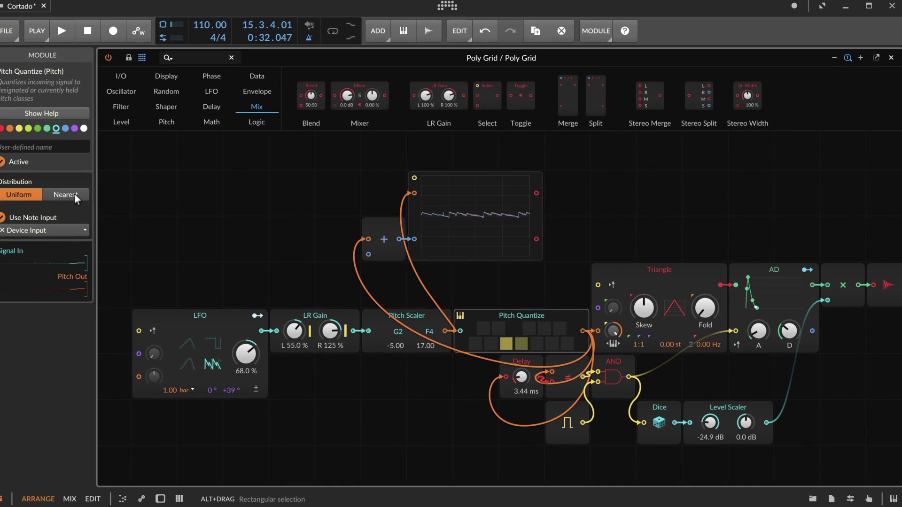
click(74, 194)
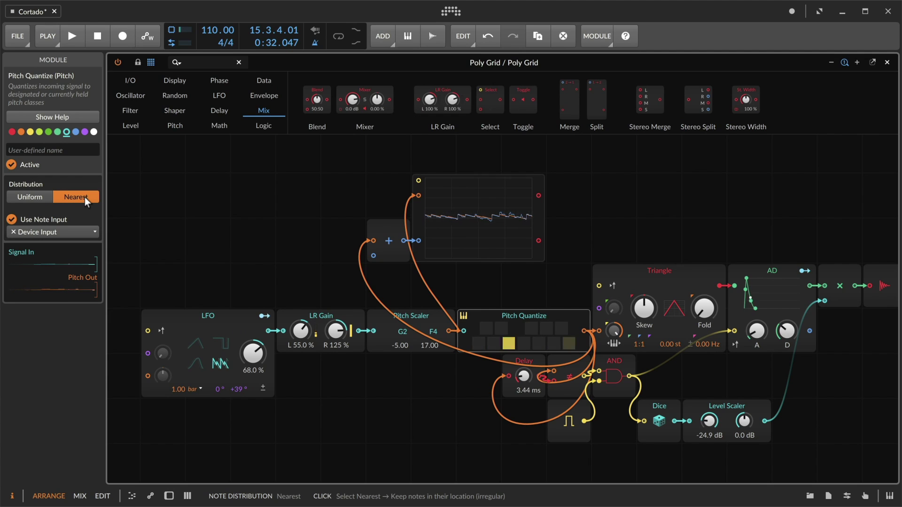